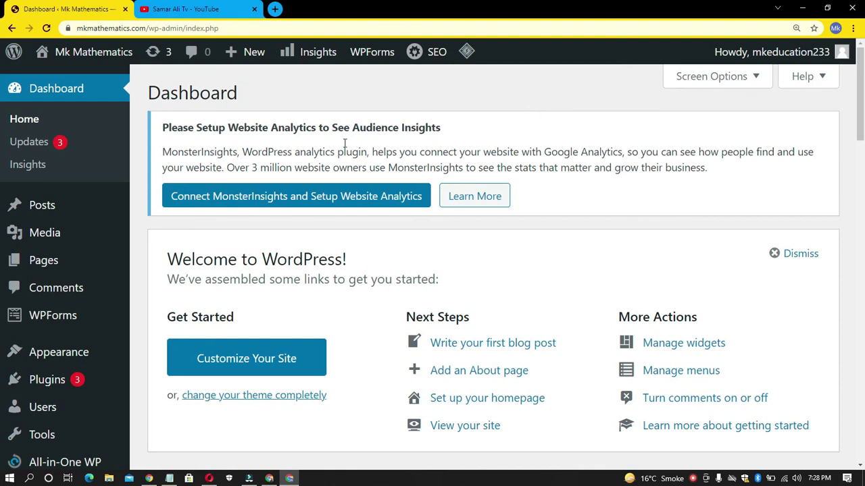
double_click(223, 96)
click(284, 95)
scroll(92, 237, down, 2)
scroll(92, 237, down, 5)
scroll(91, 286, up, 7)
Step: Switch to the open YouTube channel, subscribe to it and turn on all notifications
click(186, 9)
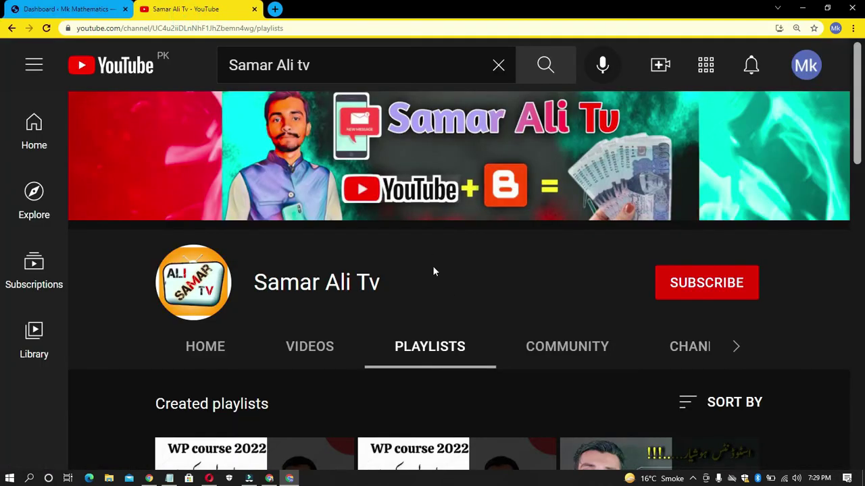
click(715, 285)
click(742, 296)
click(651, 327)
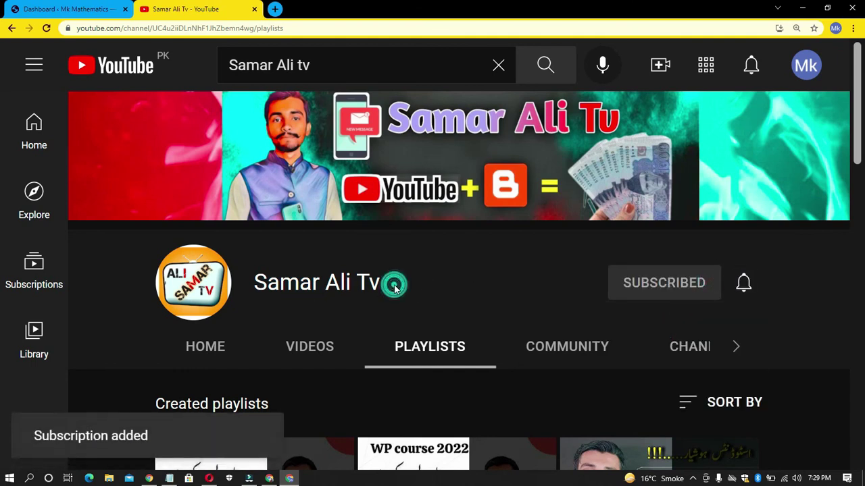
Step: Look through the channel's created playlists and its uploaded videos
scroll(61, 271, down, 2)
scroll(61, 271, down, 2)
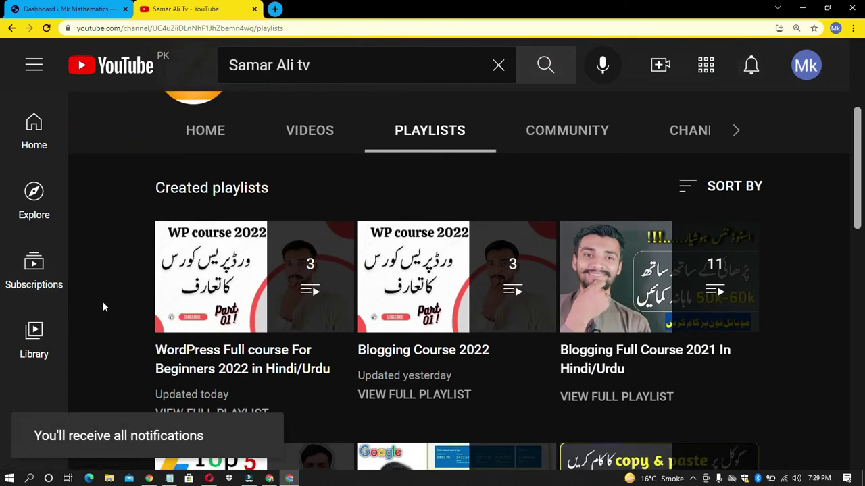
scroll(103, 301, down, 1)
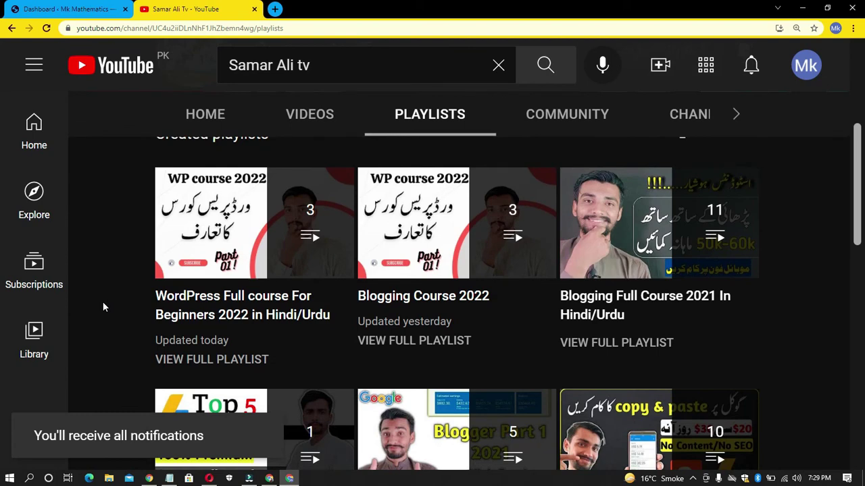
scroll(103, 307, down, 4)
scroll(102, 307, up, 8)
click(304, 291)
scroll(132, 290, down, 6)
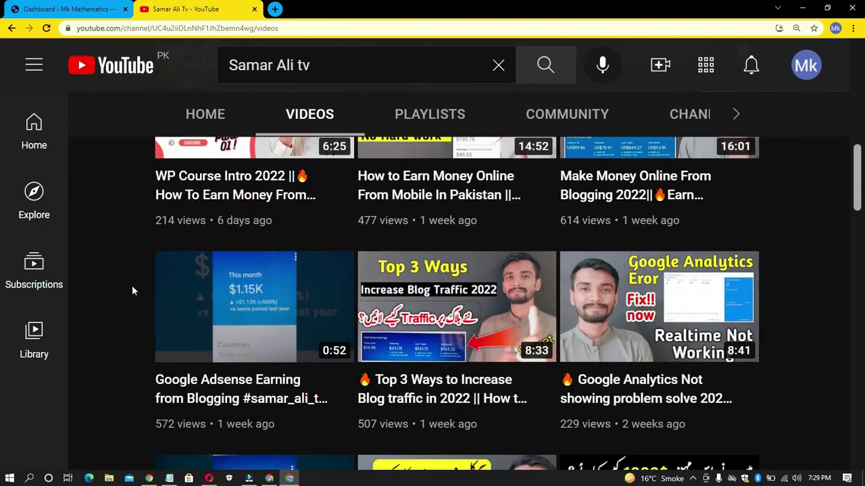
scroll(96, 327, down, 1)
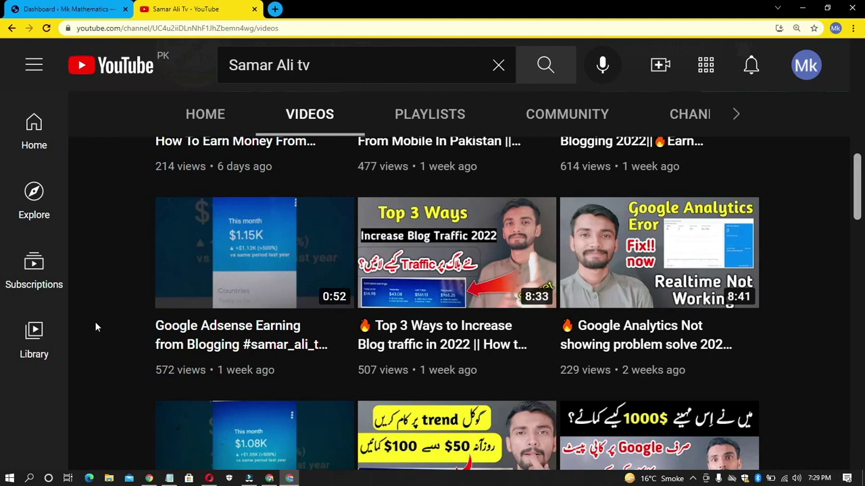
scroll(105, 251, down, 3)
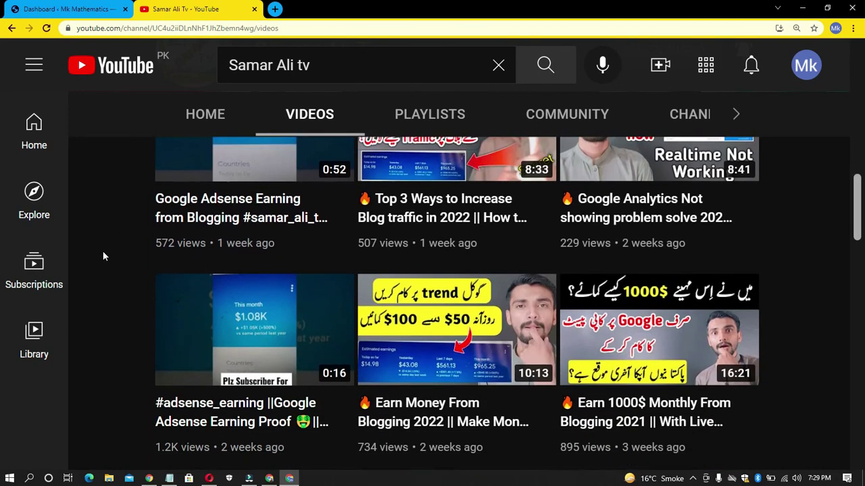
scroll(103, 262, down, 1)
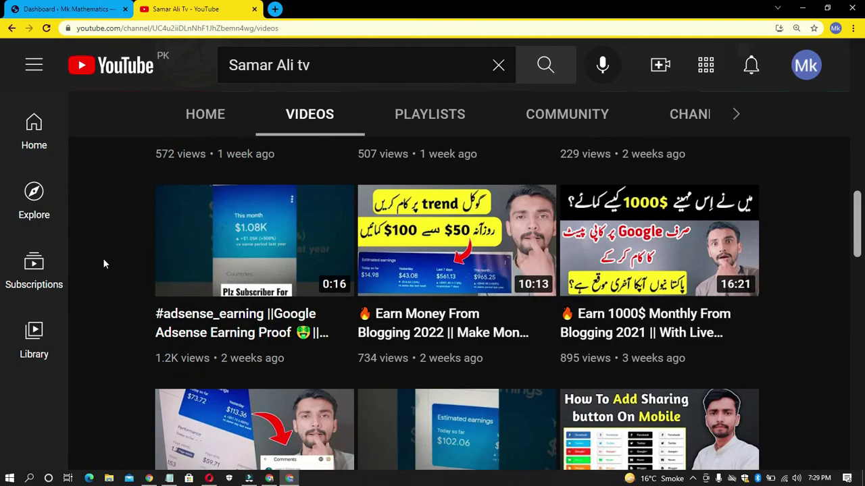
scroll(103, 263, up, 15)
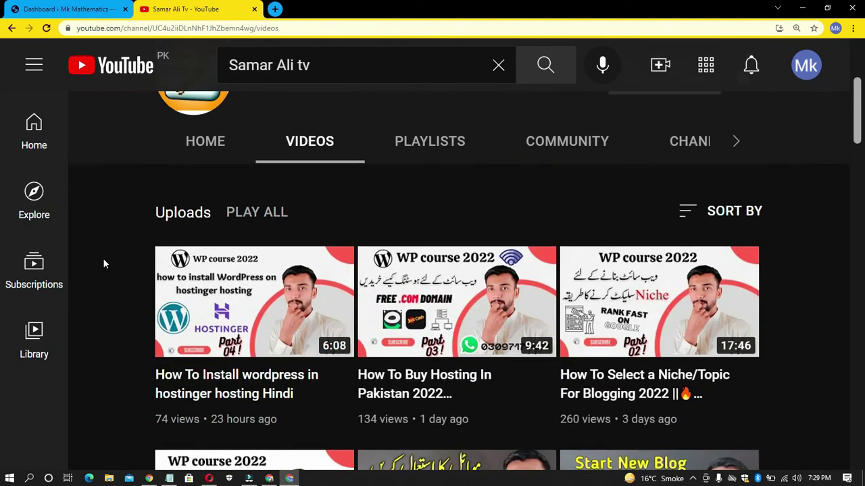
scroll(103, 264, up, 3)
Step: Return to the WordPress dashboard and examine the Welcome panel's Get Started, Next Steps and More Actions sections
click(99, 9)
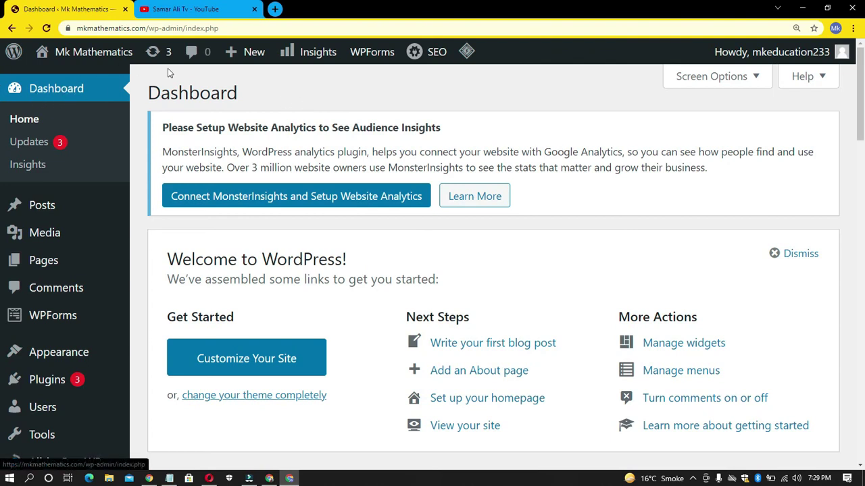
double_click(222, 93)
click(96, 91)
scroll(331, 255, down, 1)
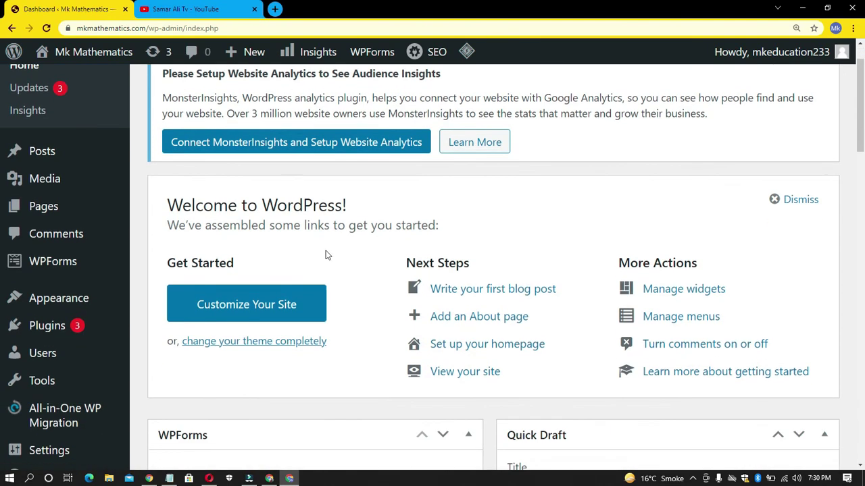
drag(169, 204, 347, 204)
click(349, 204)
scroll(331, 243, down, 2)
scroll(331, 243, up, 1)
drag(167, 151, 321, 151)
click(321, 151)
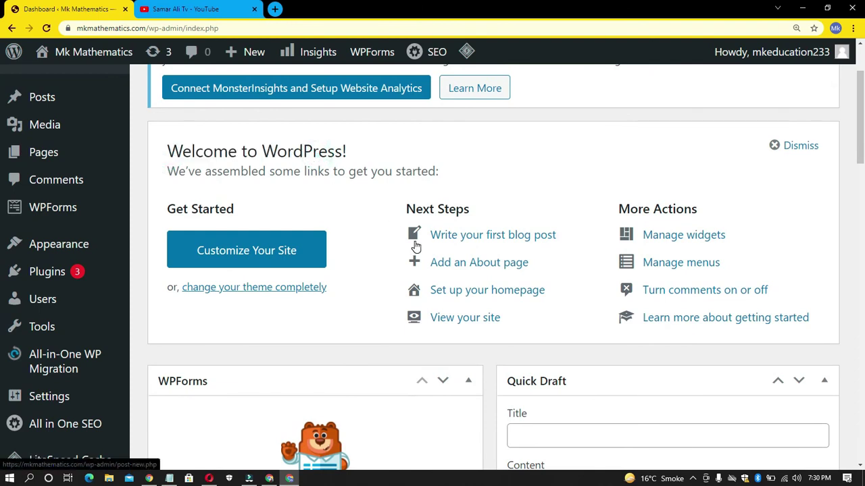
drag(384, 208, 479, 214)
click(478, 211)
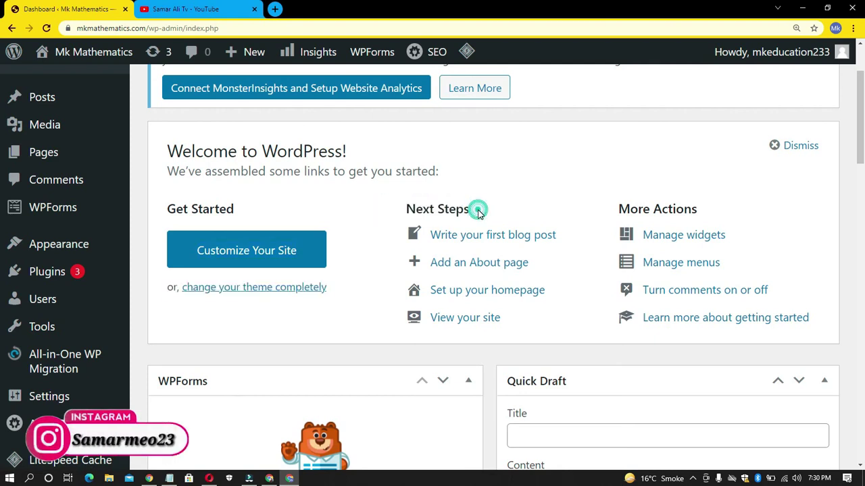
drag(165, 212, 235, 212)
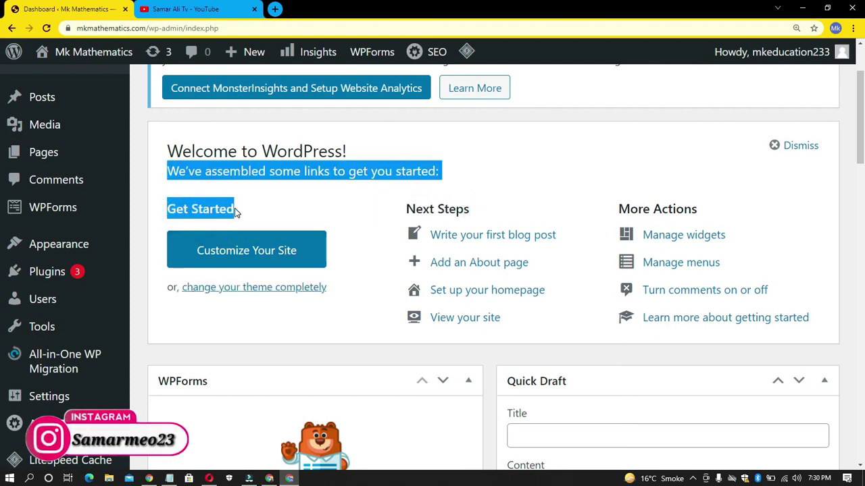
click(234, 210)
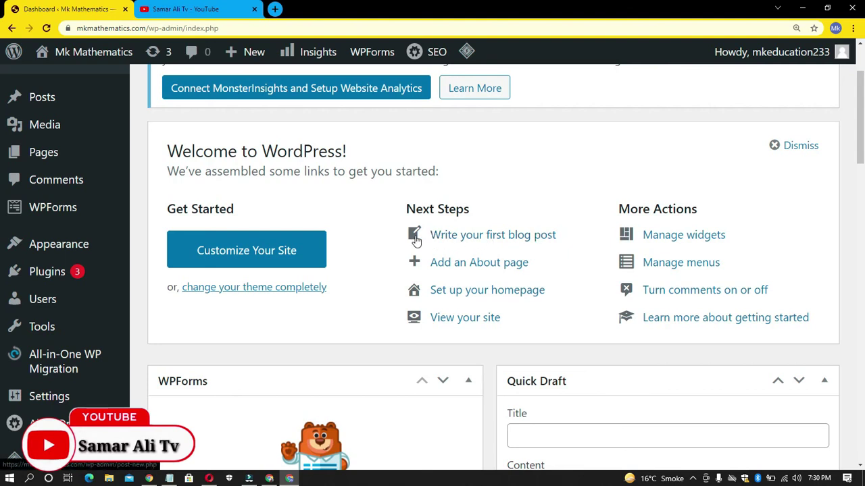
click(580, 235)
drag(557, 239, 427, 237)
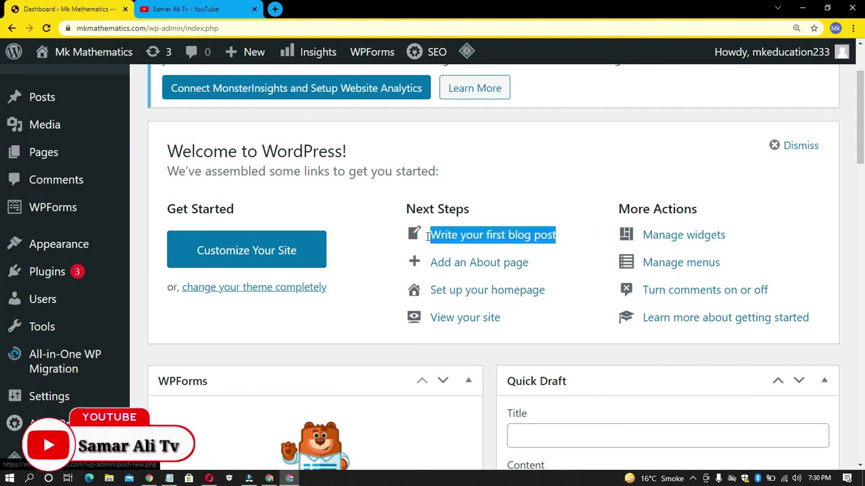
click(522, 200)
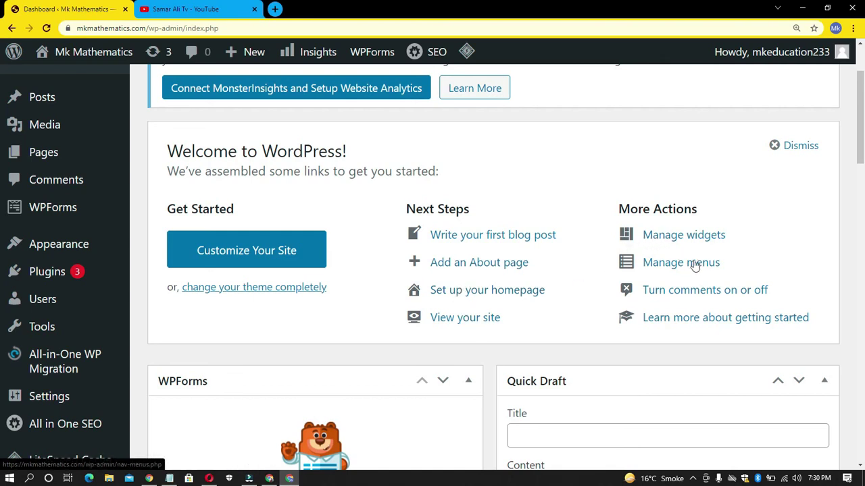
Step: Examine the dashboard boxes below the Welcome panel, including WPForms, Quick Draft, MonsterInsights and WordPress Events and News
scroll(662, 297, up, 1)
scroll(649, 295, down, 1)
scroll(637, 294, down, 2)
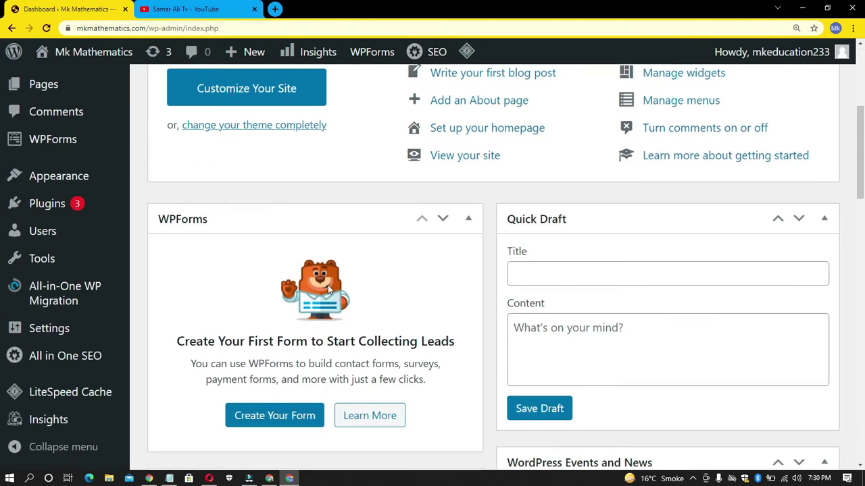
scroll(316, 279, down, 3)
scroll(493, 225, up, 2)
click(521, 216)
click(575, 303)
click(560, 243)
scroll(572, 277, down, 2)
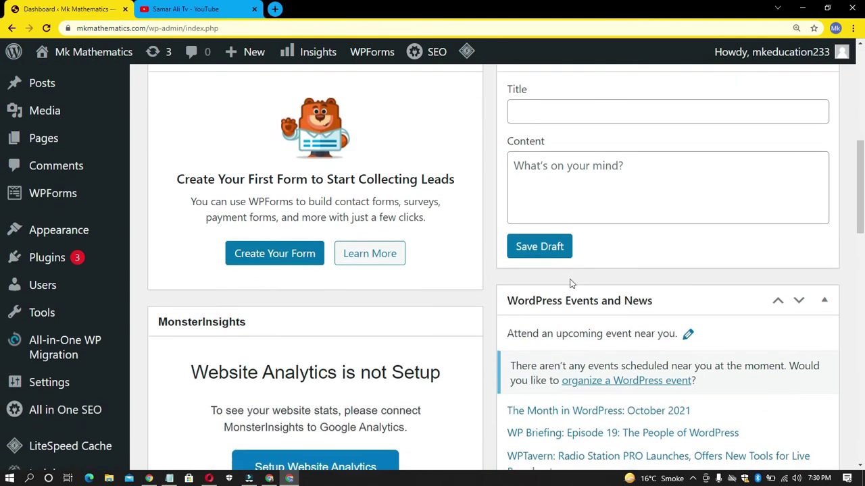
scroll(573, 276, down, 5)
scroll(469, 315, up, 9)
scroll(558, 356, up, 2)
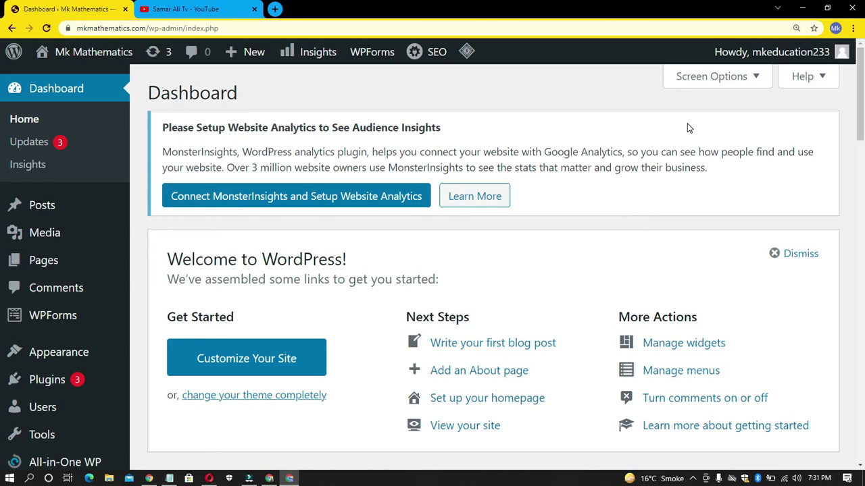
Step: Hide every dashboard screen element, from WPForms and MonsterInsights through WordPress Events and News and Welcome
click(714, 78)
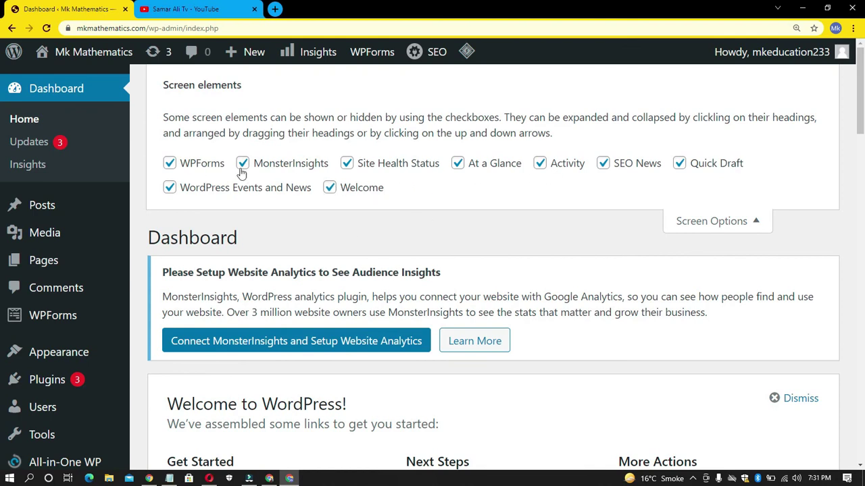
click(170, 163)
click(243, 164)
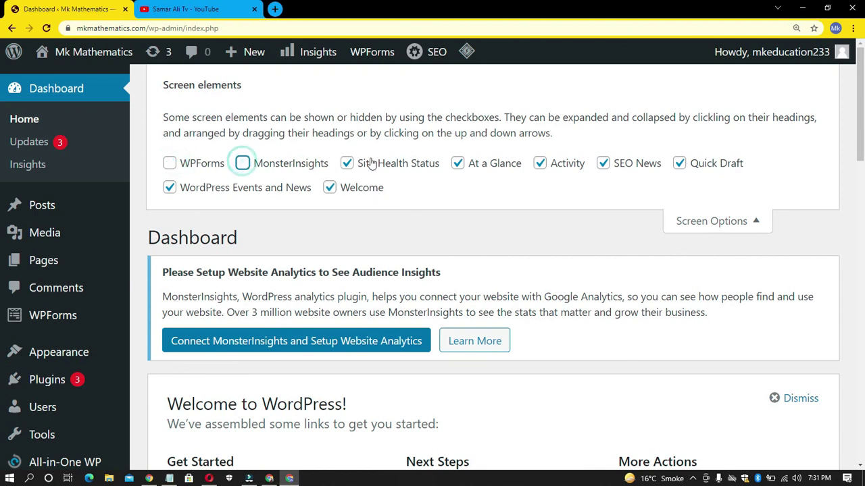
click(346, 163)
click(458, 164)
click(540, 163)
click(603, 164)
click(678, 164)
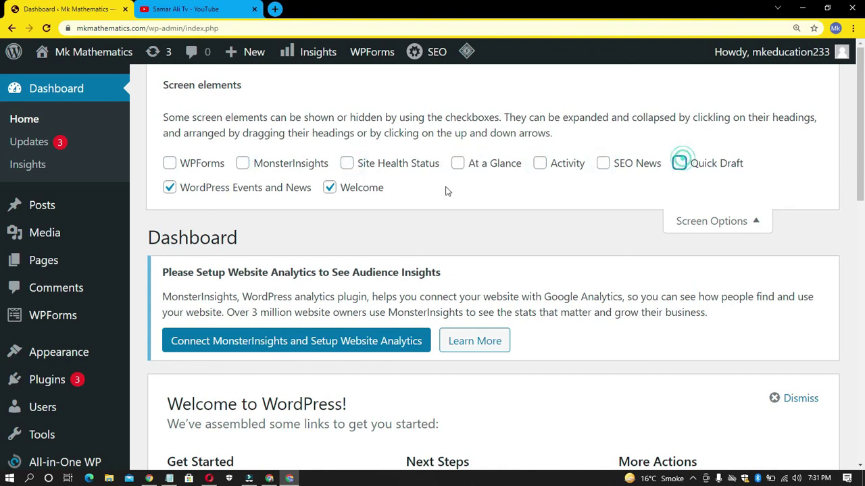
click(329, 187)
click(169, 188)
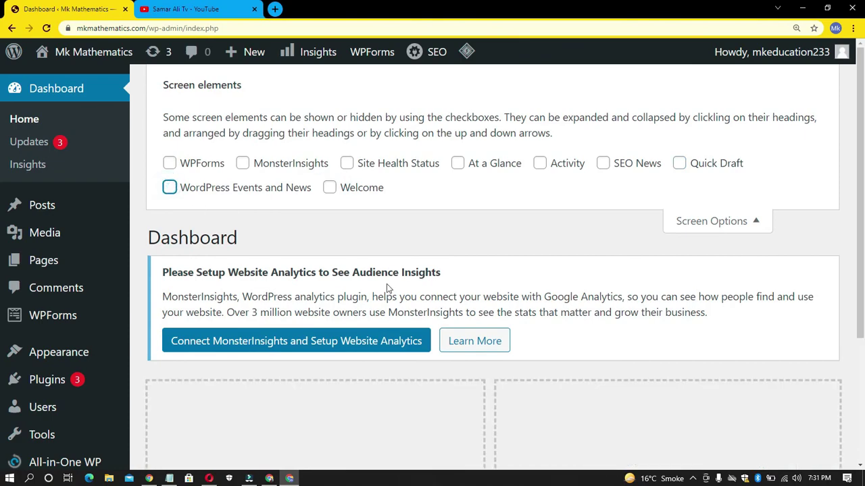
Step: Check the emptied dashboard and show the Welcome panel again through the screen options
scroll(533, 296, down, 3)
scroll(530, 301, up, 3)
scroll(512, 295, down, 3)
scroll(511, 295, up, 3)
scroll(382, 233, down, 1)
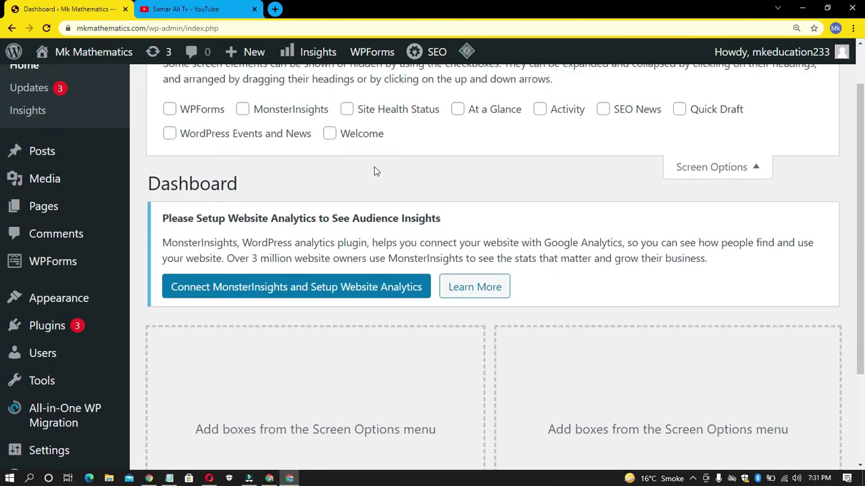
click(332, 135)
scroll(425, 261, down, 4)
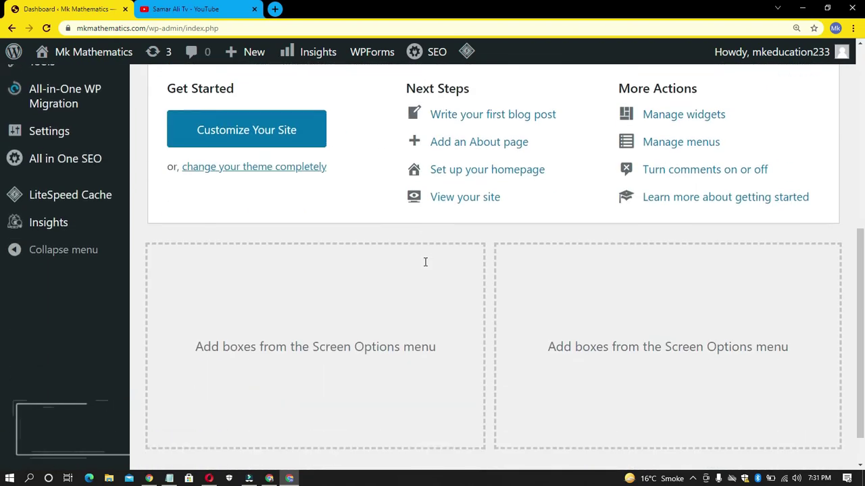
scroll(406, 270, up, 3)
scroll(454, 285, up, 2)
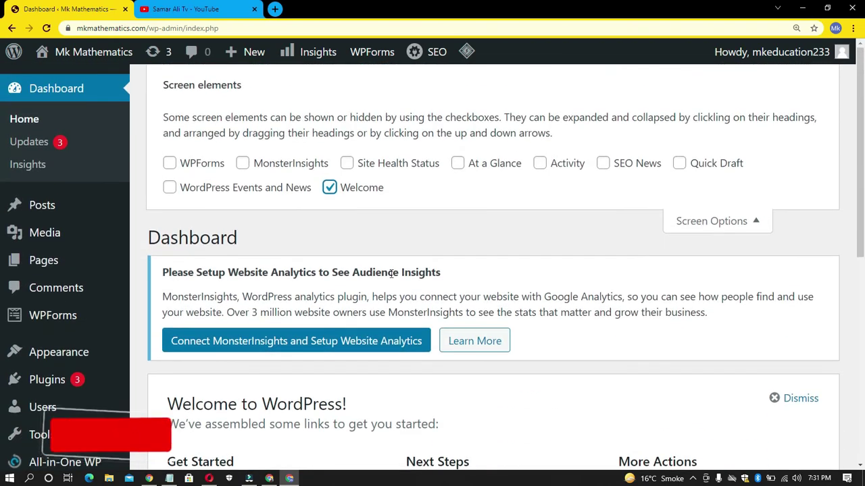
Step: Show the WordPress Events and News box on the dashboard again and close the screen options
click(170, 190)
scroll(508, 288, down, 4)
scroll(508, 288, up, 4)
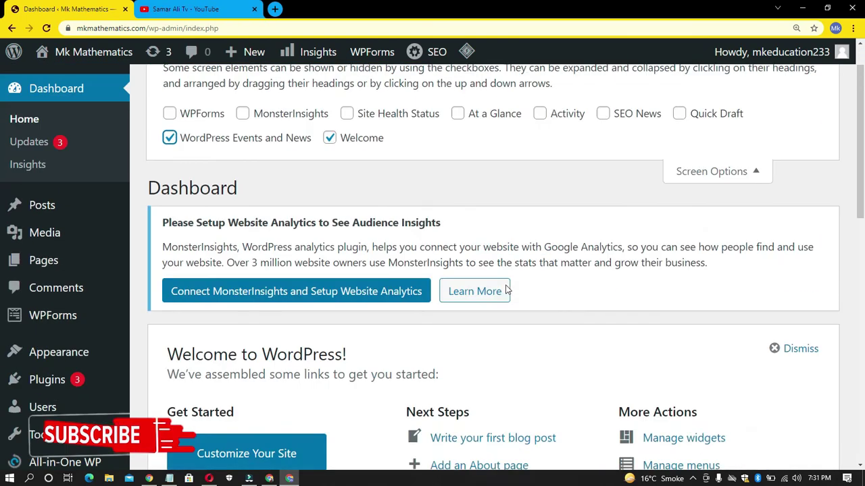
click(716, 222)
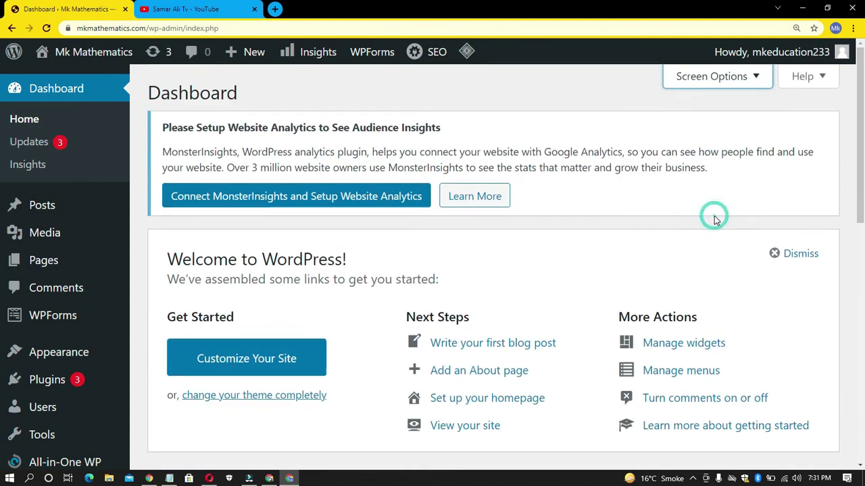
click(714, 78)
click(724, 217)
scroll(459, 247, down, 5)
scroll(459, 250, up, 5)
Step: Open the WordPress Updates page and examine the current version and the available plugin updates
click(30, 143)
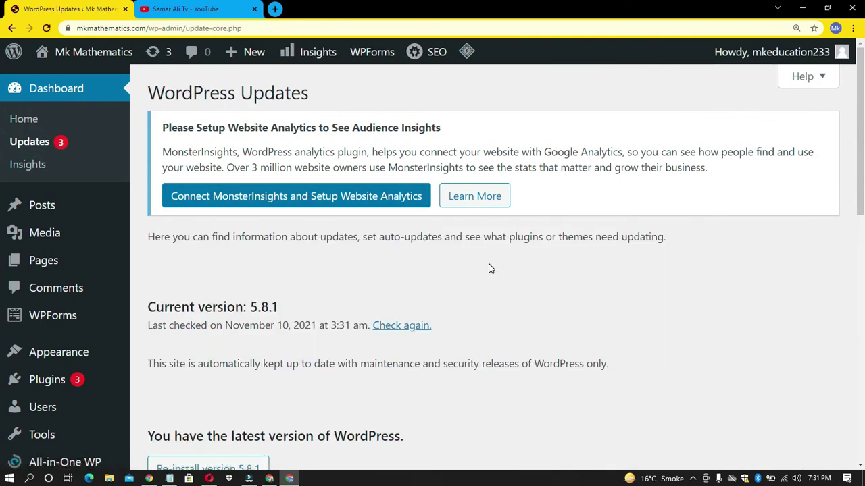
scroll(490, 269, down, 4)
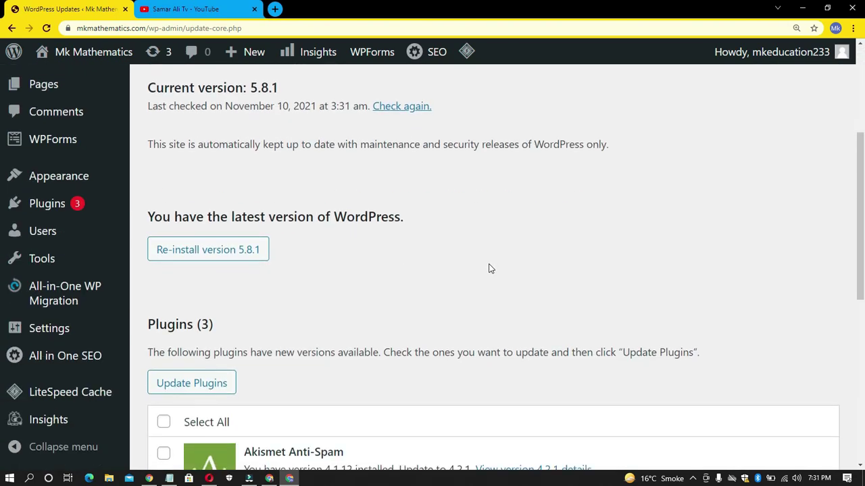
scroll(491, 269, down, 4)
scroll(491, 269, up, 8)
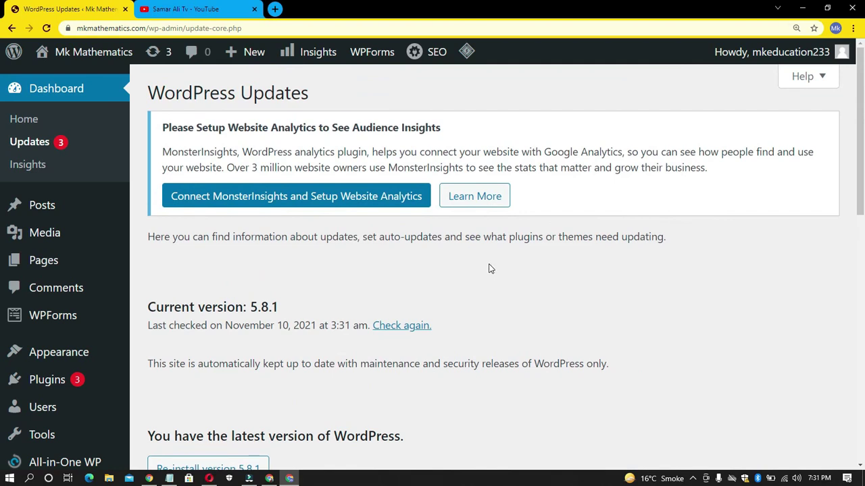
scroll(491, 269, down, 4)
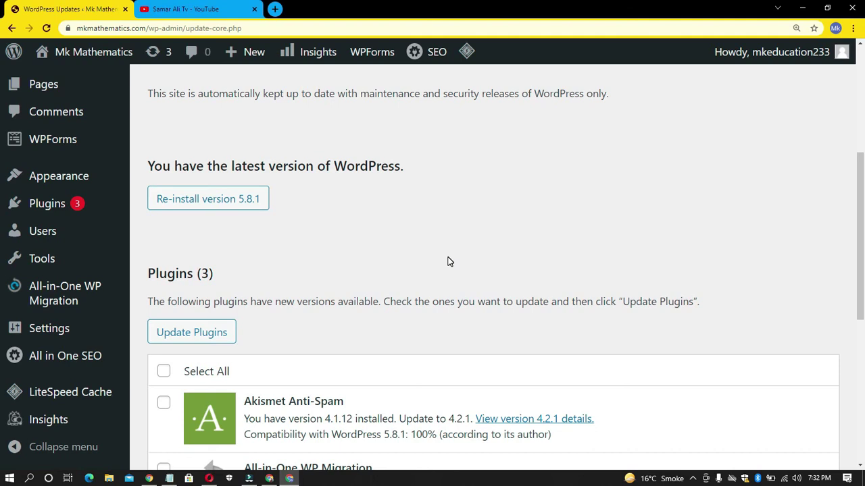
scroll(16, 260, up, 4)
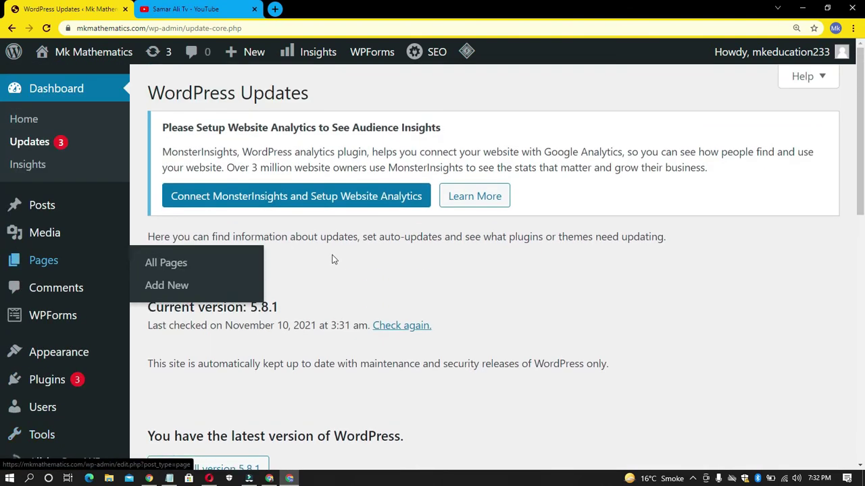
scroll(350, 267, down, 2)
scroll(350, 267, up, 3)
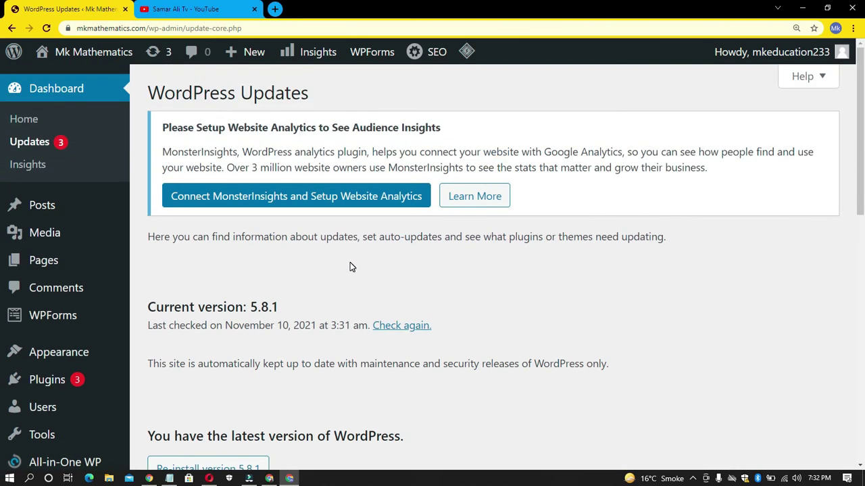
Step: Review the Updates page down to the list of plugins that have new versions available
scroll(350, 267, down, 2)
scroll(349, 267, up, 3)
scroll(311, 296, down, 1)
scroll(311, 295, down, 5)
scroll(311, 293, up, 2)
scroll(311, 293, down, 2)
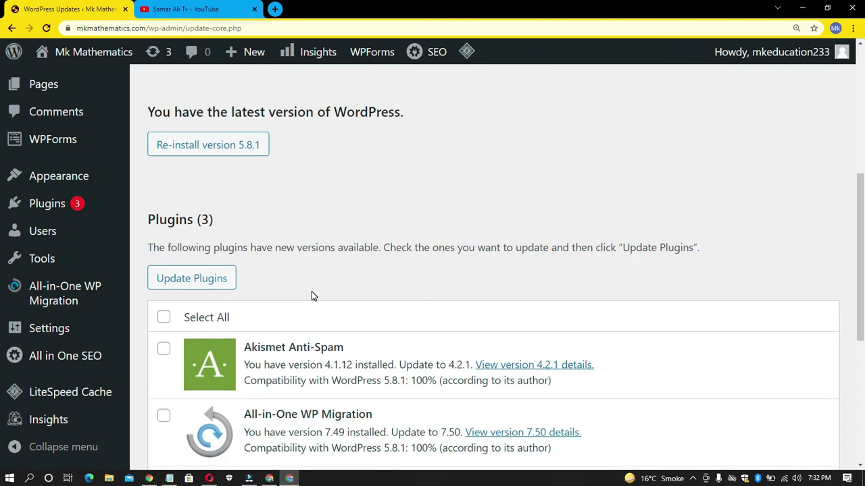
drag(148, 220, 195, 222)
click(203, 222)
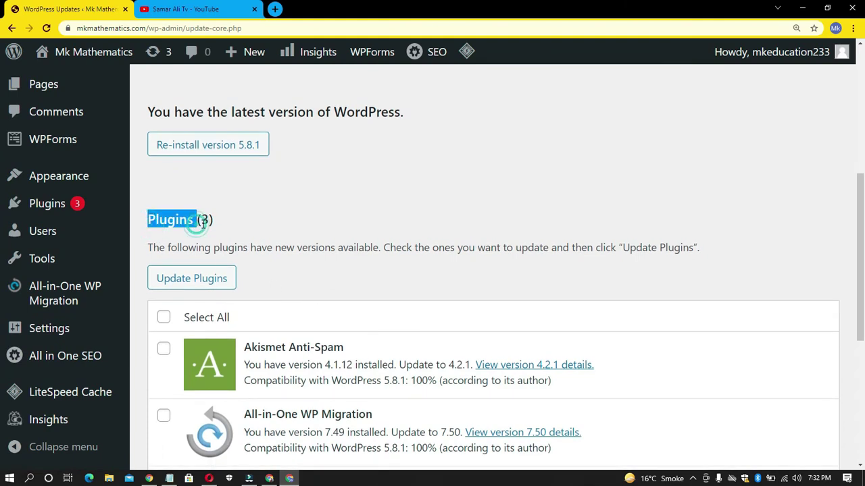
scroll(292, 241, up, 2)
scroll(213, 253, down, 5)
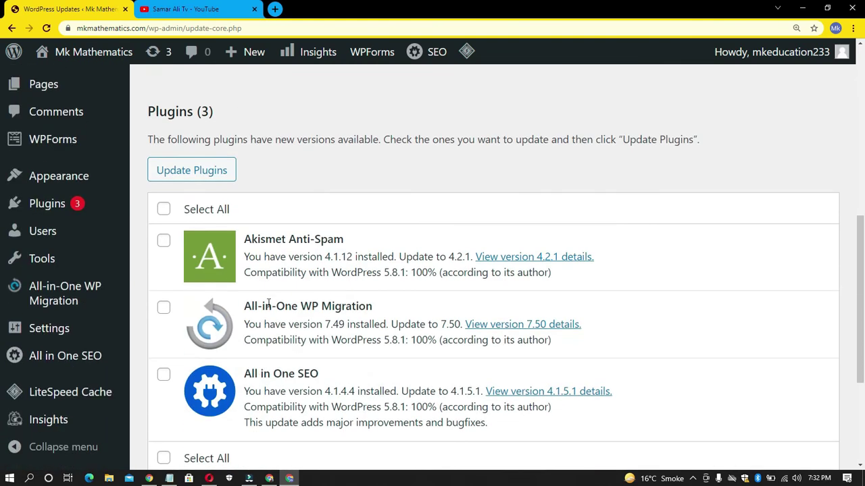
scroll(348, 272, down, 1)
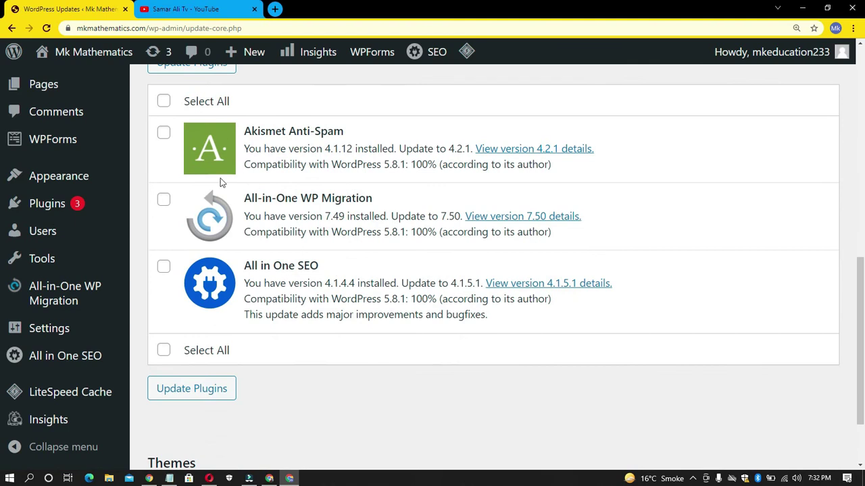
Step: Select all listed plugins, update them, and follow the notices and progress on the Update Plugins page
click(163, 102)
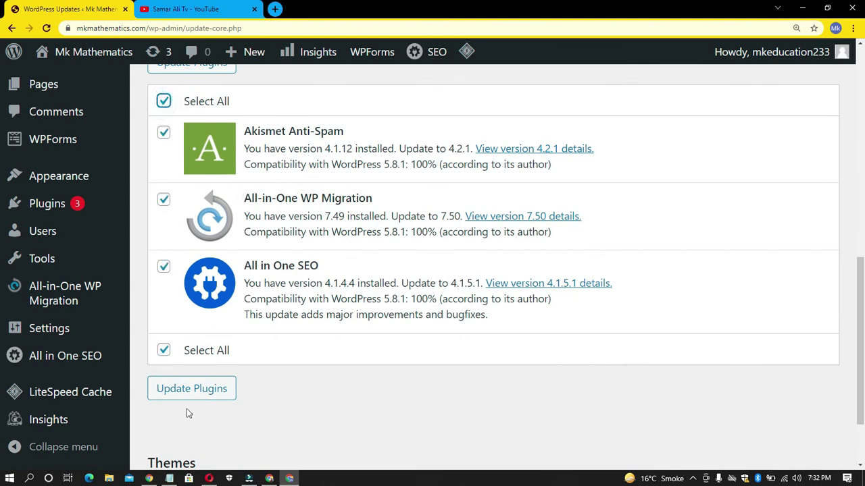
click(203, 395)
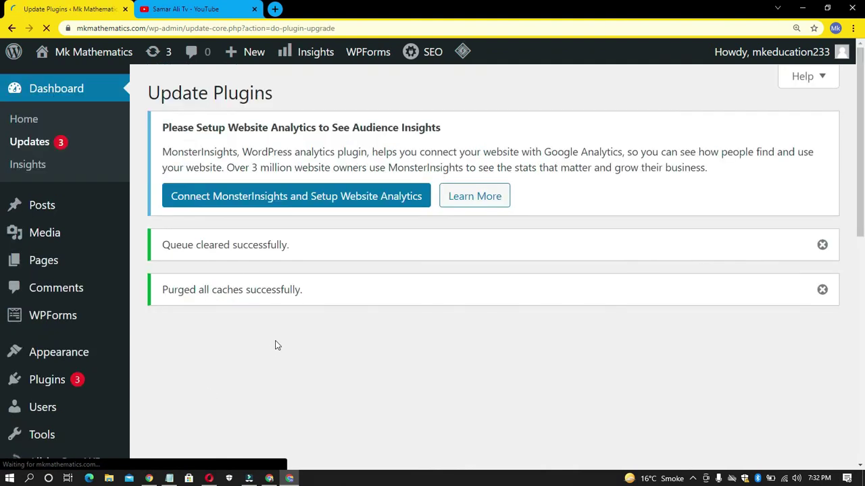
drag(163, 245, 309, 252)
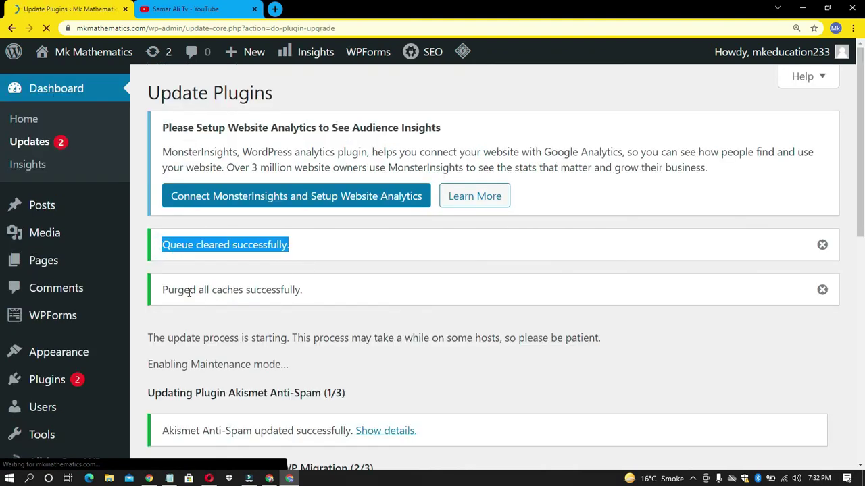
drag(192, 291, 306, 289)
click(309, 289)
scroll(324, 287, down, 3)
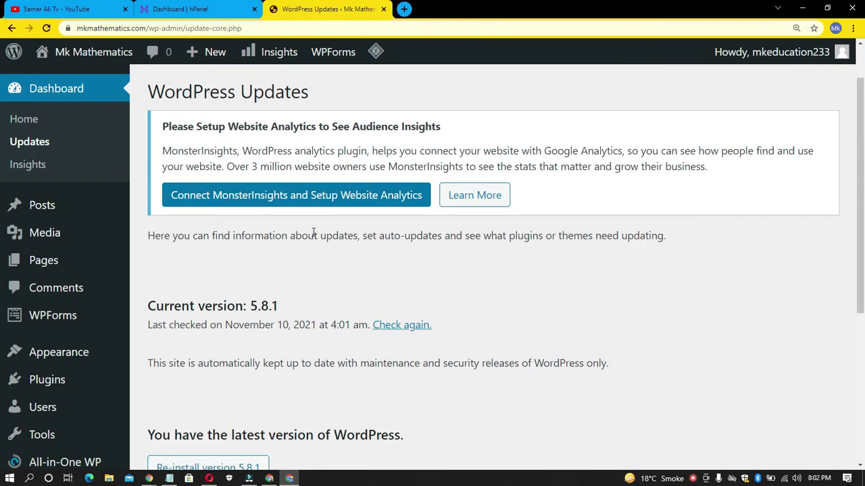
Step: Check the plugin and theme update status and the current WordPress version on the Updates page
scroll(312, 236, down, 4)
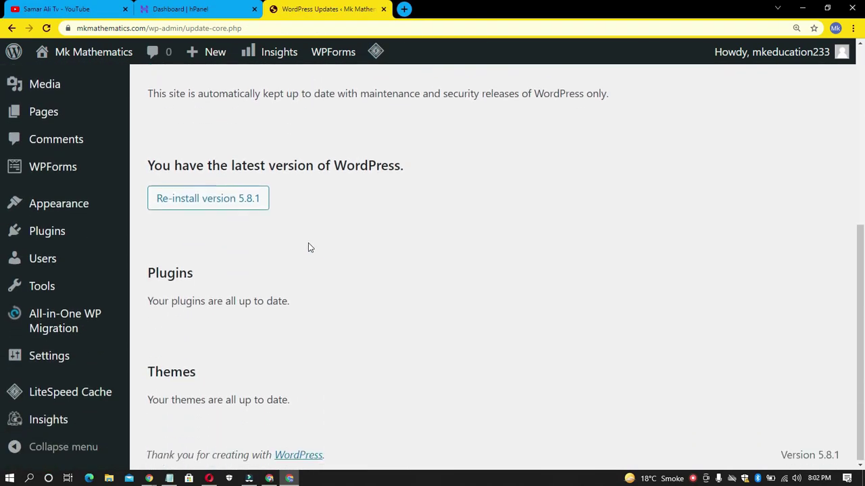
scroll(307, 247, up, 1)
scroll(268, 282, down, 1)
drag(180, 301, 278, 300)
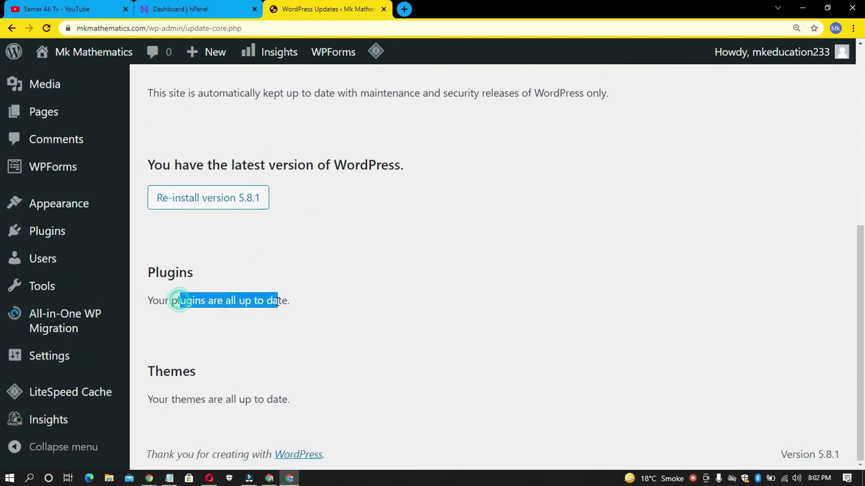
click(209, 398)
click(297, 390)
scroll(303, 349, up, 1)
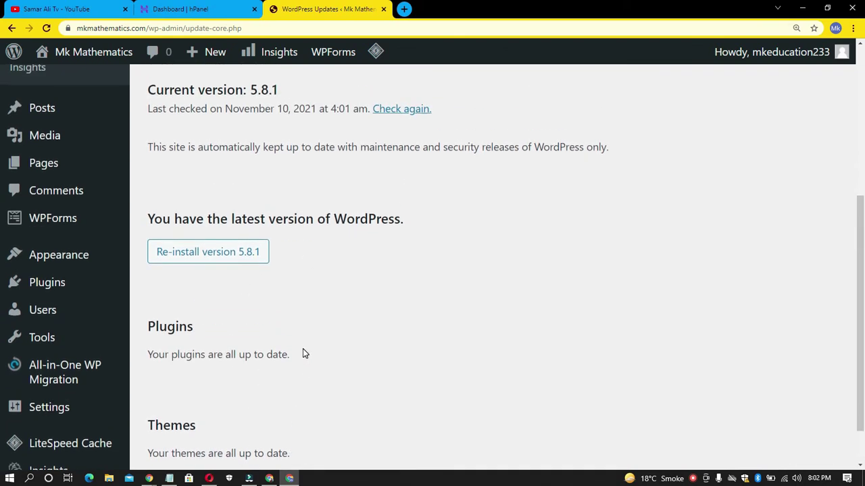
scroll(303, 348, up, 2)
scroll(301, 343, down, 3)
drag(184, 299, 328, 304)
click(329, 303)
drag(201, 400, 305, 407)
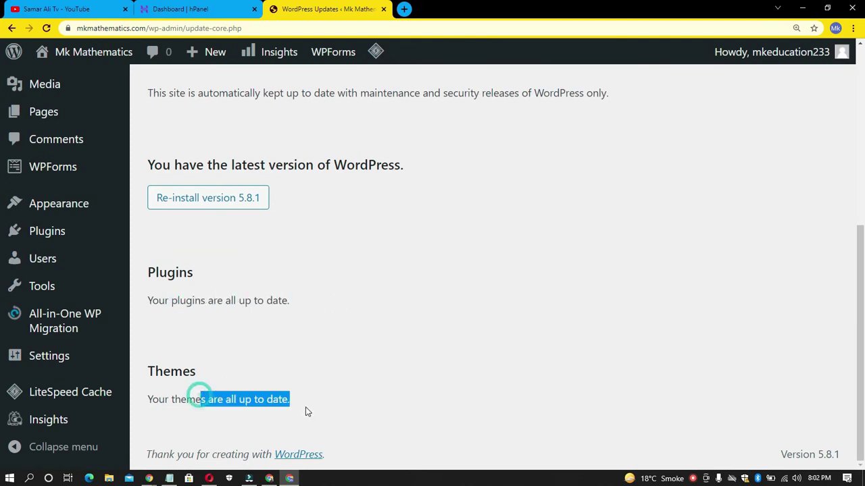
scroll(459, 325, up, 1)
click(358, 235)
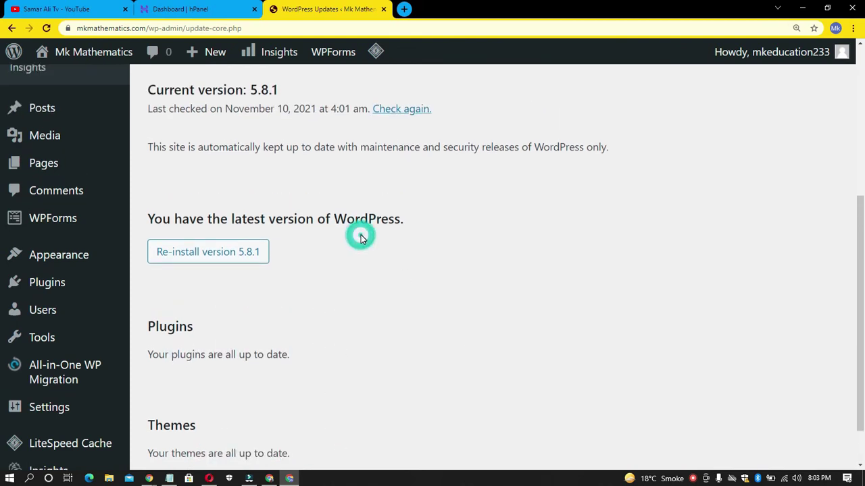
scroll(360, 237, up, 1)
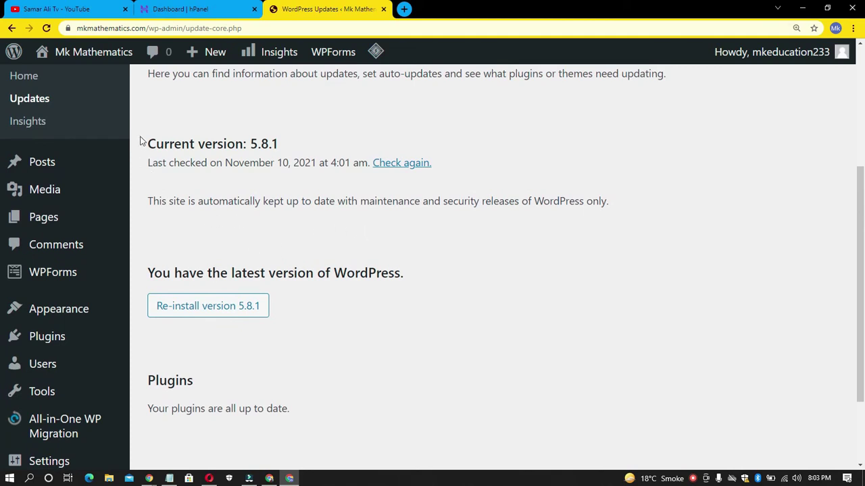
drag(144, 145, 284, 150)
click(284, 153)
Step: Open the dashboard's Insights page and look through the MonsterInsights overview report
scroll(284, 175, up, 3)
scroll(284, 188, up, 1)
click(62, 166)
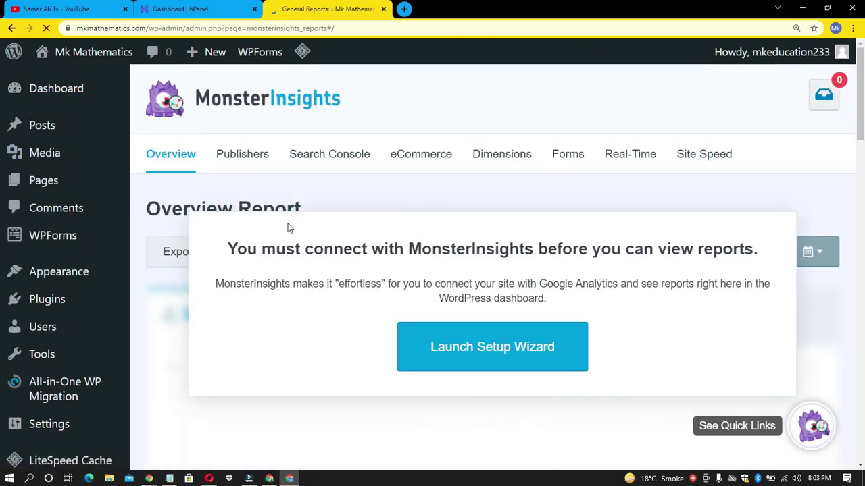
scroll(531, 276, down, 4)
scroll(525, 396, down, 3)
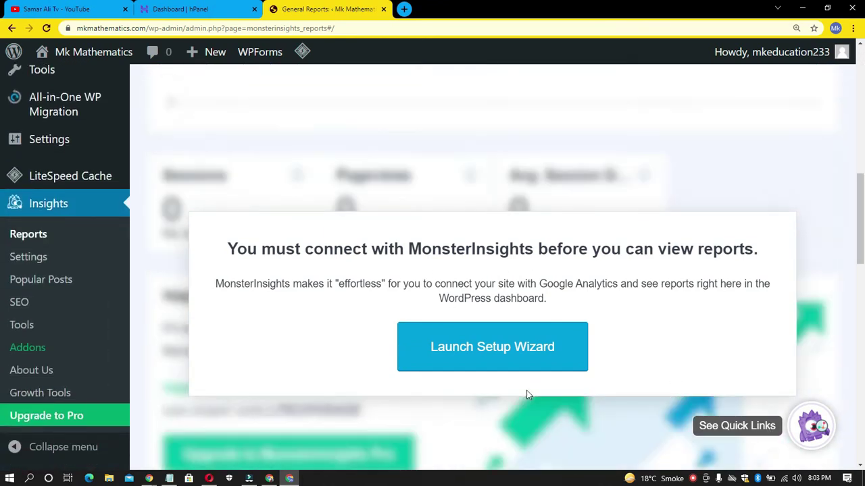
scroll(440, 351, up, 8)
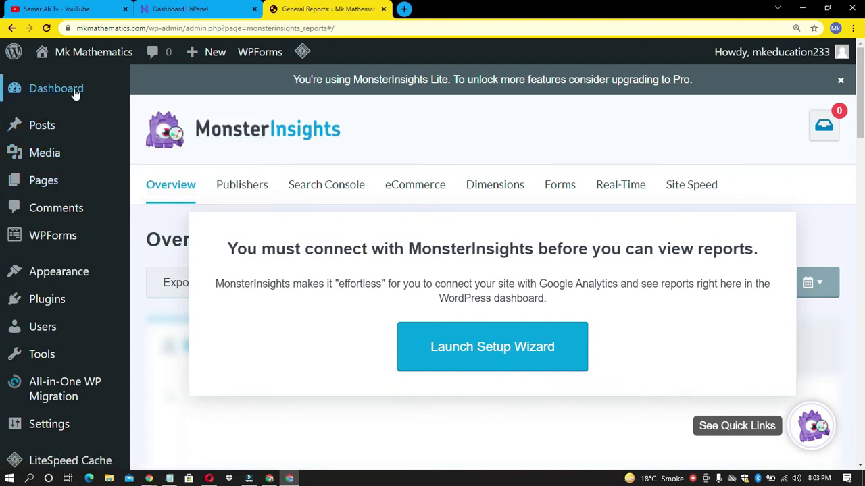
Step: Open the list of all posts and review it, including the Hello world! entry
mouse_move(72, 94)
mouse_move(41, 129)
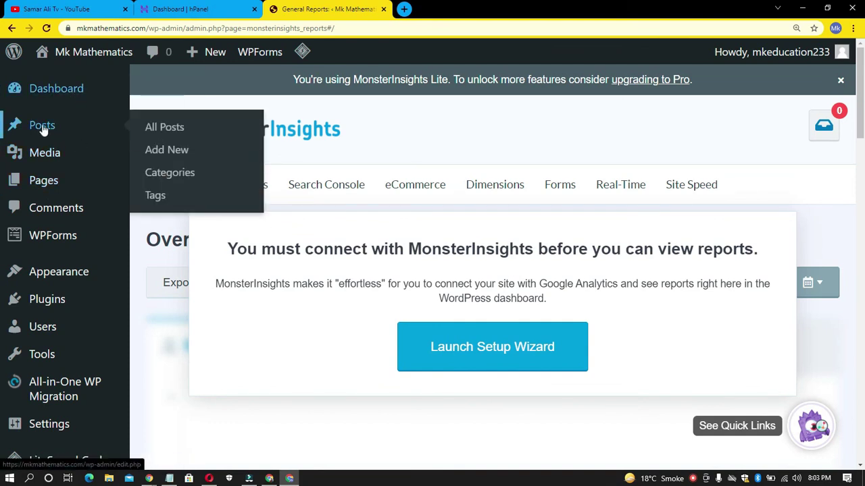
click(41, 130)
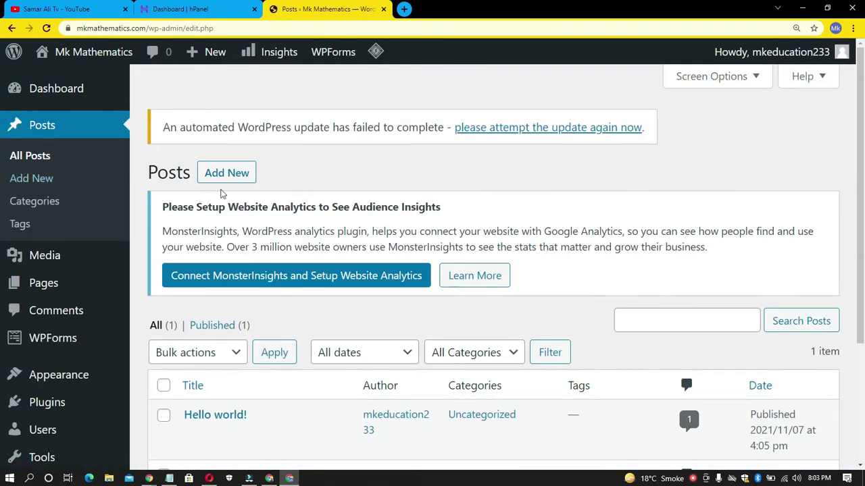
scroll(169, 230, down, 2)
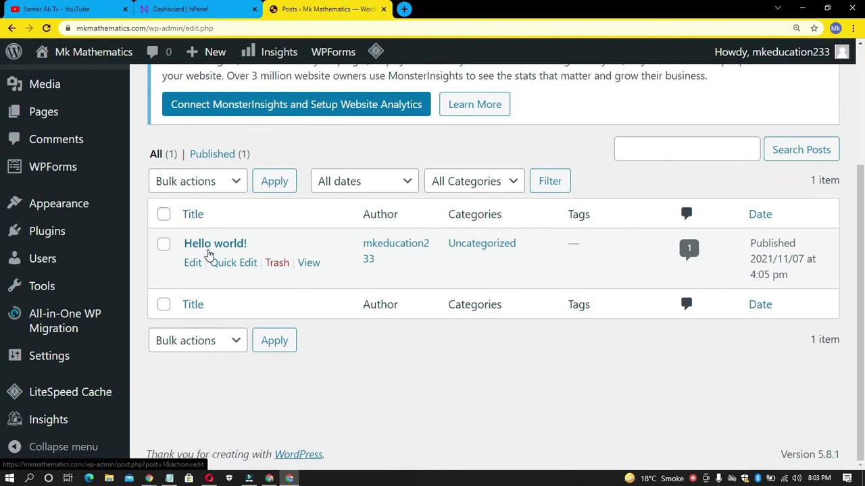
scroll(209, 253, up, 2)
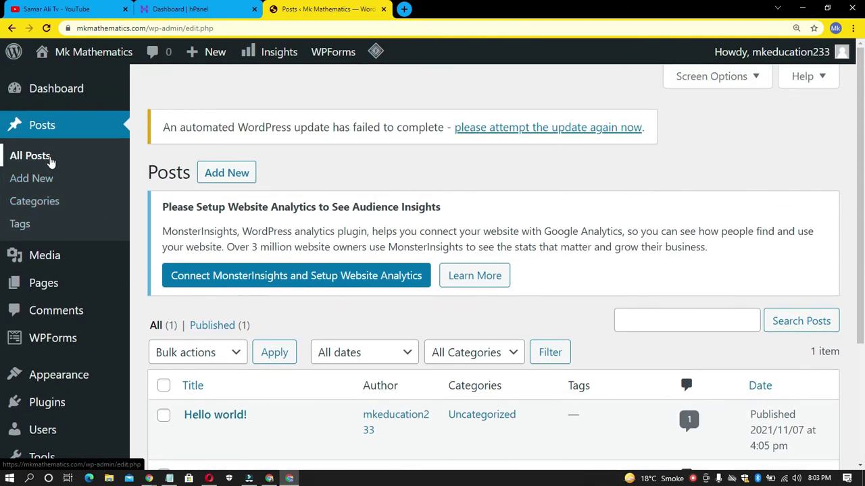
scroll(243, 304, down, 3)
scroll(249, 310, up, 3)
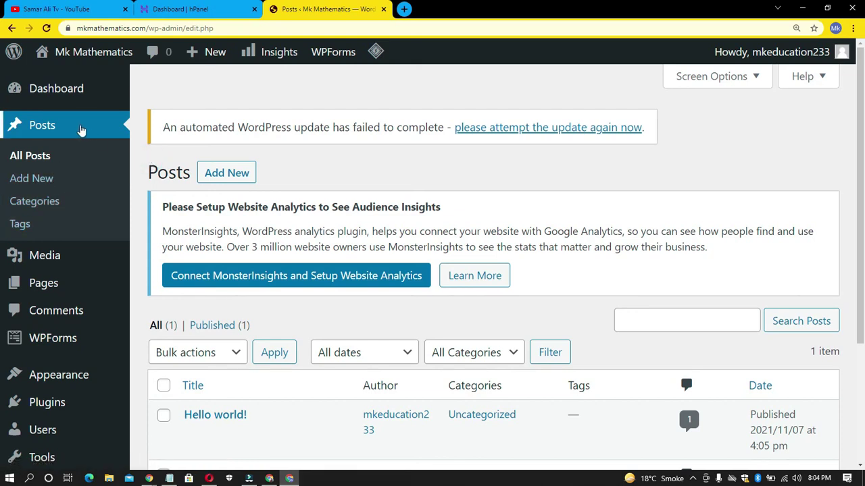
Step: Open the Media Library and look over its filters and item area
click(53, 263)
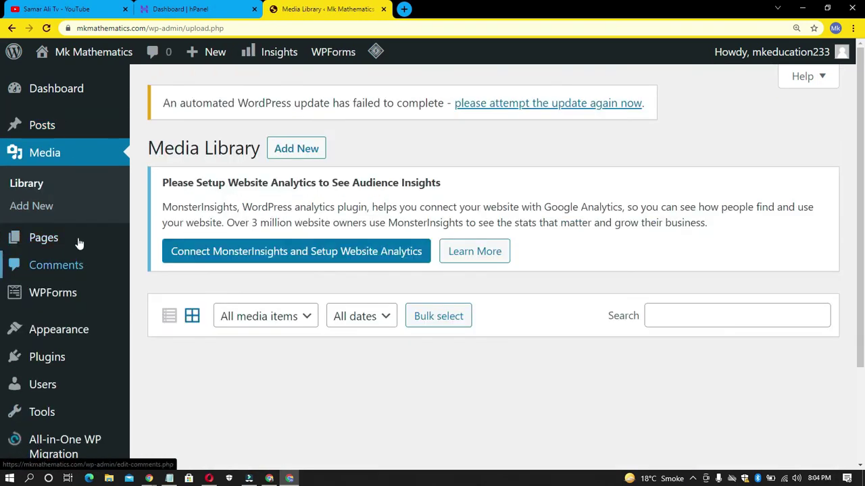
scroll(54, 202, down, 1)
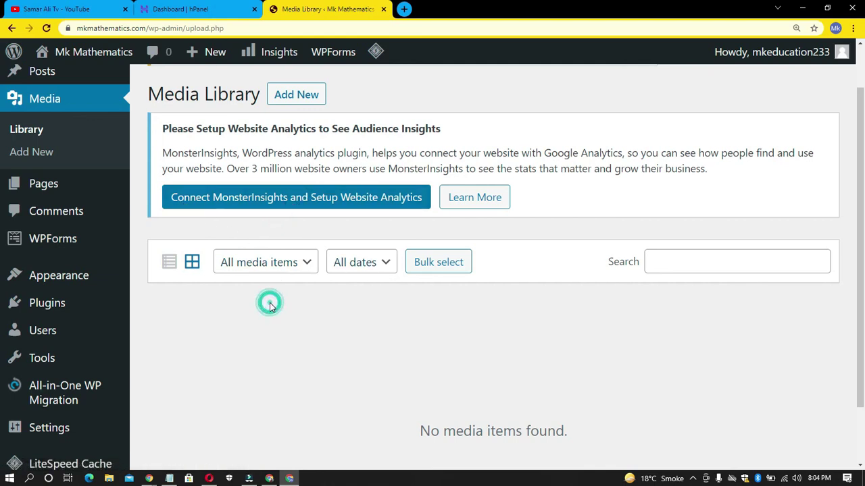
scroll(270, 301, down, 1)
scroll(492, 327, up, 2)
scroll(429, 318, down, 2)
scroll(429, 318, up, 2)
Step: Add a new media file by uploading the image 01-george-floyd-protest_4x3 from the Downloads folder
click(302, 149)
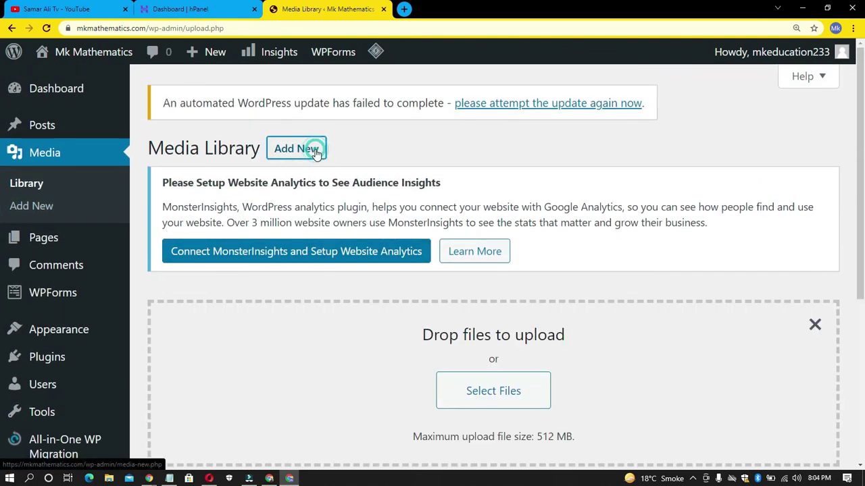
scroll(494, 283, down, 3)
click(493, 232)
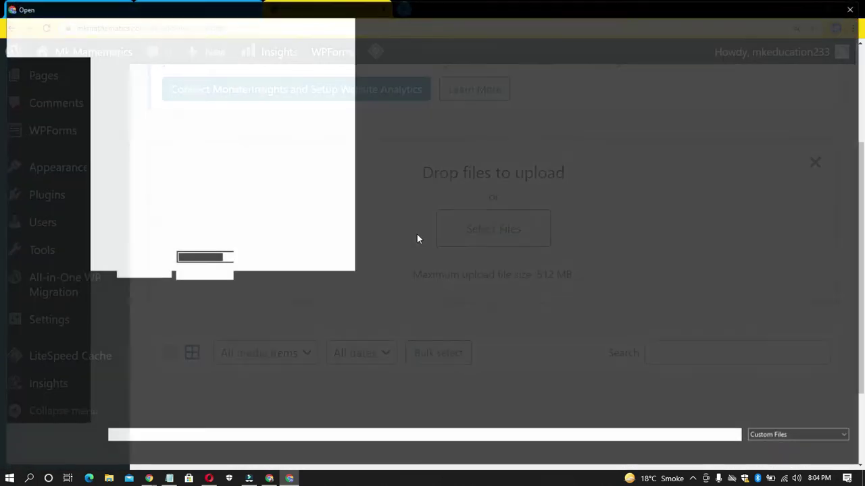
click(61, 101)
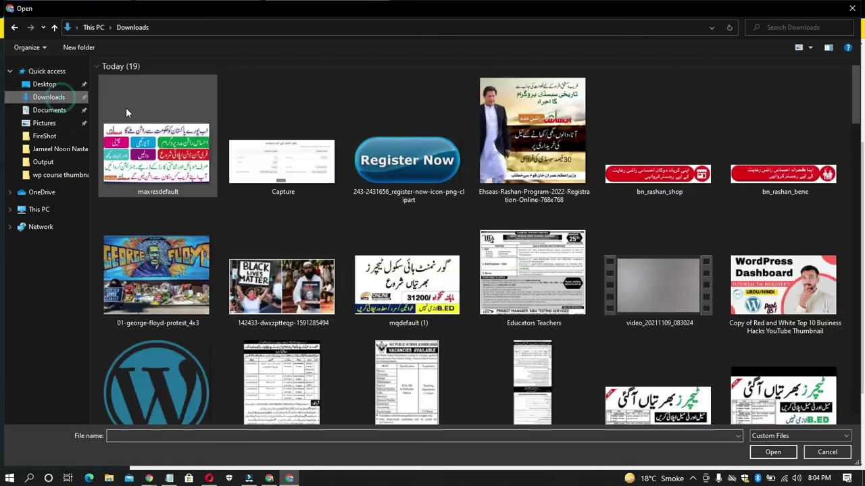
double_click(163, 270)
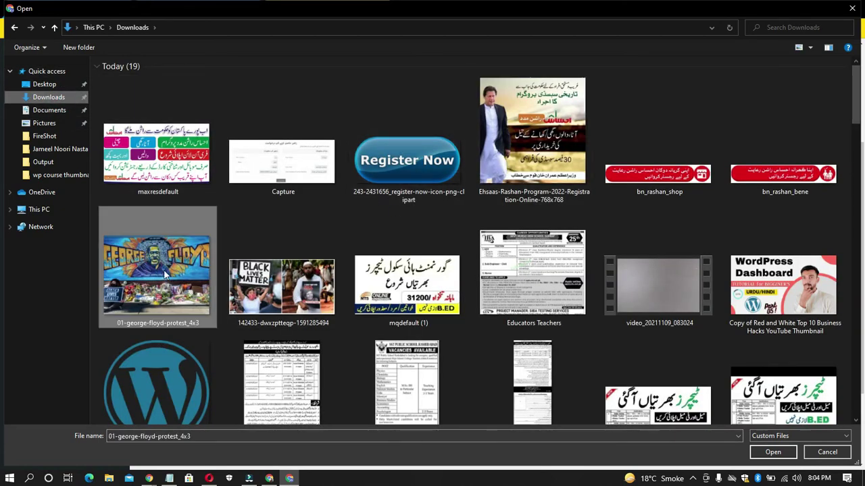
Step: Check the upload progress and the new image's thumbnail in the Media Library
scroll(272, 241, up, 2)
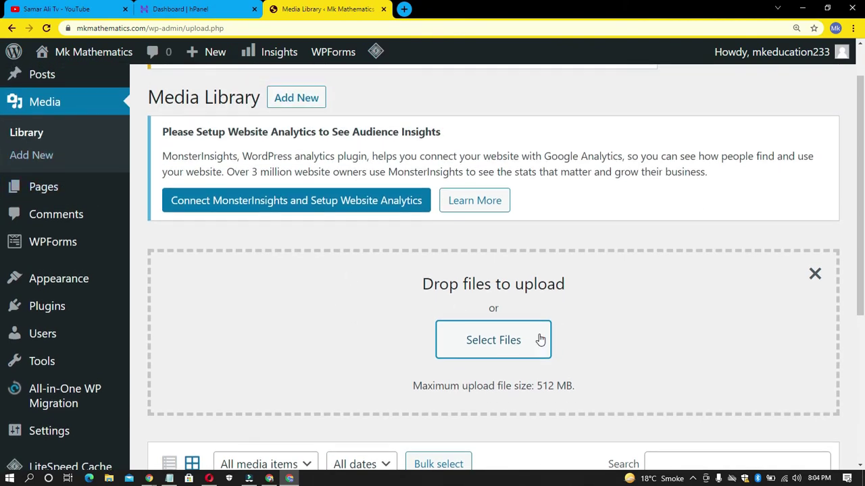
scroll(432, 318, up, 1)
scroll(432, 318, down, 5)
scroll(405, 345, down, 2)
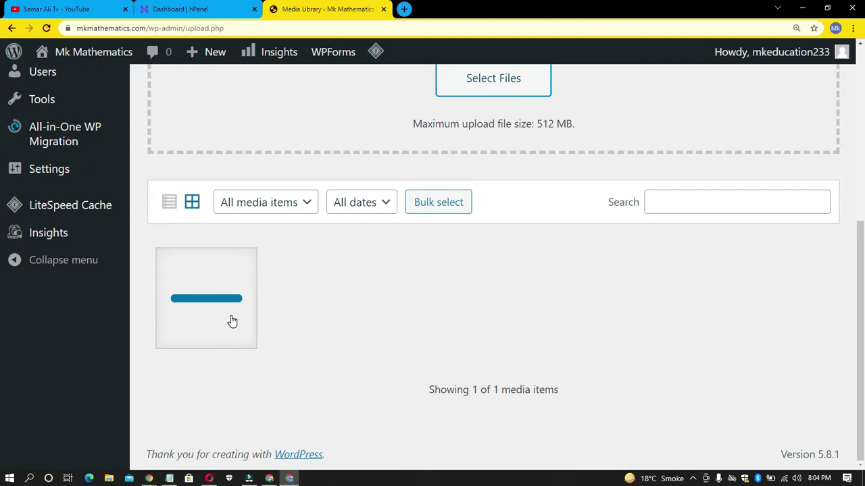
scroll(390, 313, up, 1)
scroll(380, 313, down, 1)
click(348, 323)
scroll(357, 326, up, 1)
scroll(270, 331, down, 1)
scroll(328, 336, up, 4)
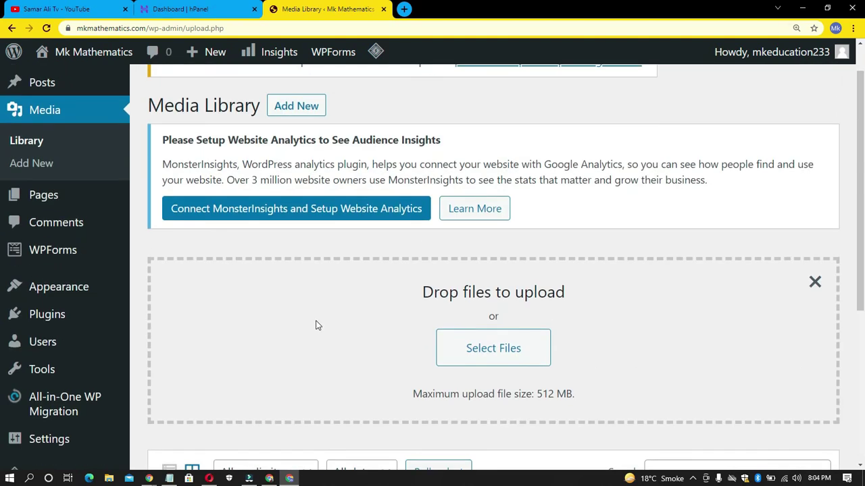
scroll(270, 318, up, 1)
scroll(231, 309, down, 6)
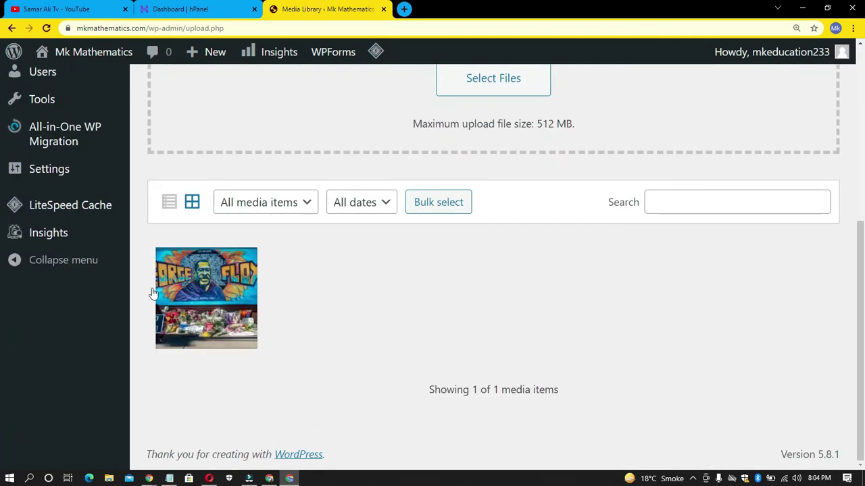
Step: View the uploaded image's attachment details and close them again
click(211, 306)
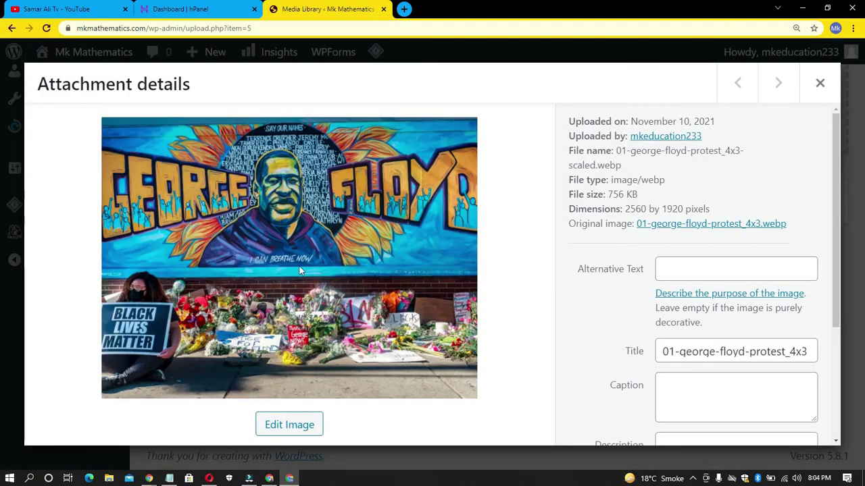
scroll(608, 287, down, 2)
scroll(561, 290, up, 2)
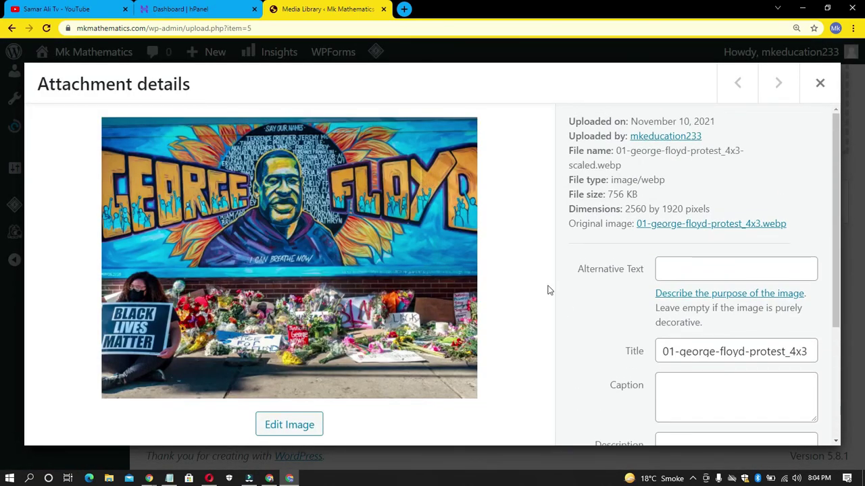
click(821, 83)
Step: Open the list of all pages and review its entries
scroll(415, 250, up, 5)
click(78, 237)
scroll(268, 228, down, 1)
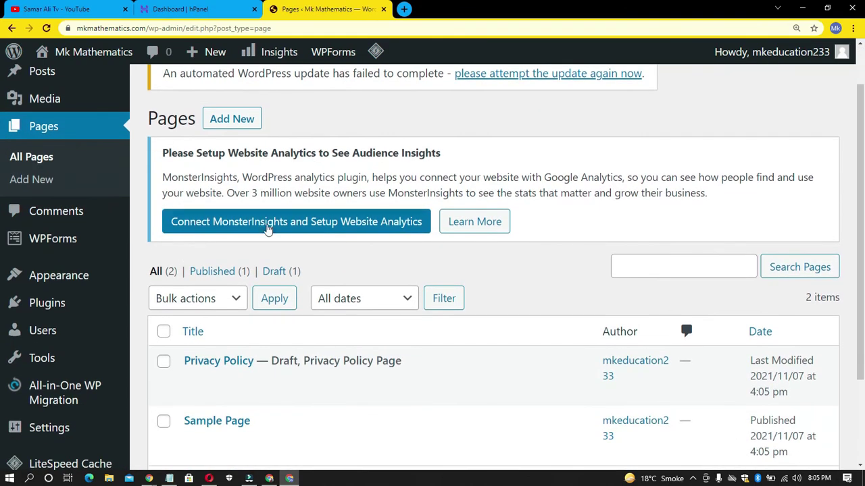
scroll(267, 229, down, 1)
scroll(248, 231, up, 1)
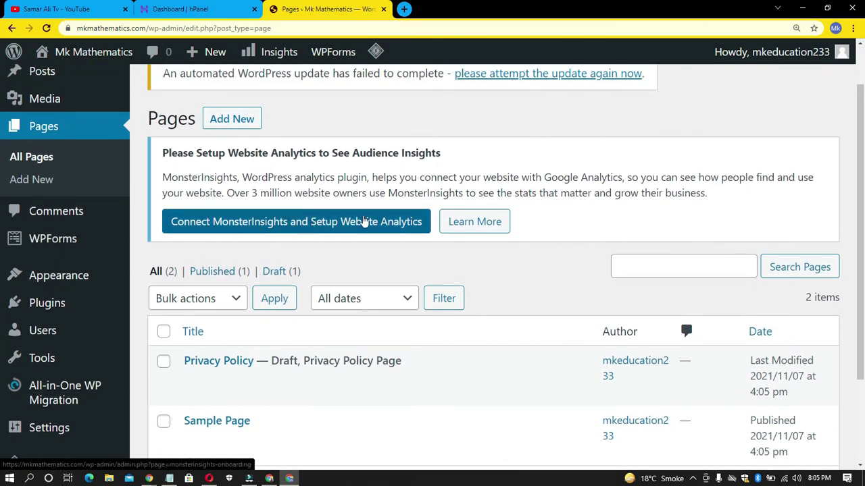
triple_click(317, 187)
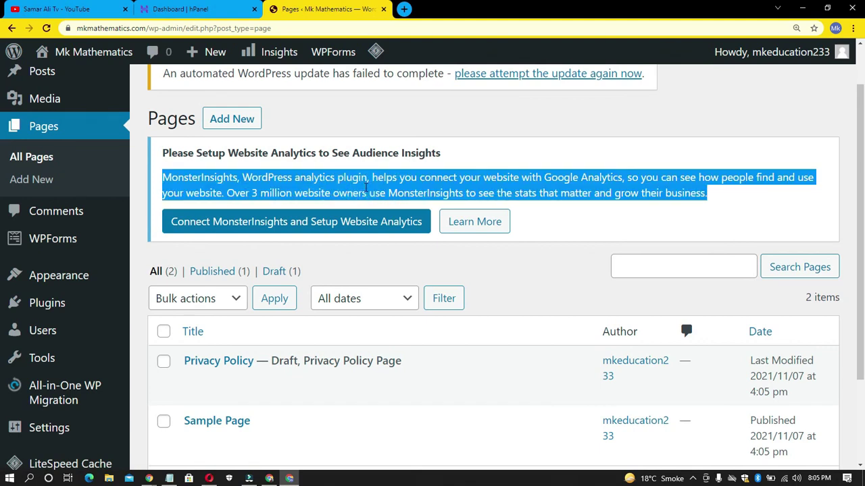
click(323, 189)
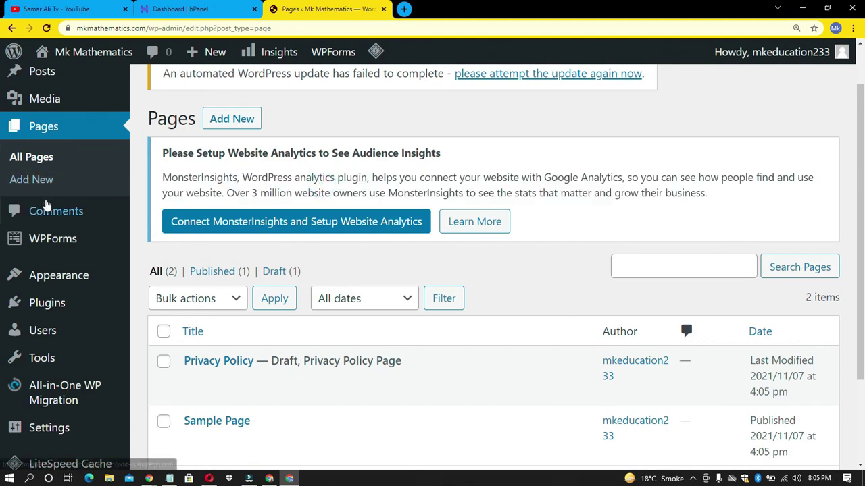
Step: Open the site's comments list and review its entries and the Mine, Pending, Approved, Spam and Trash status filters
click(47, 215)
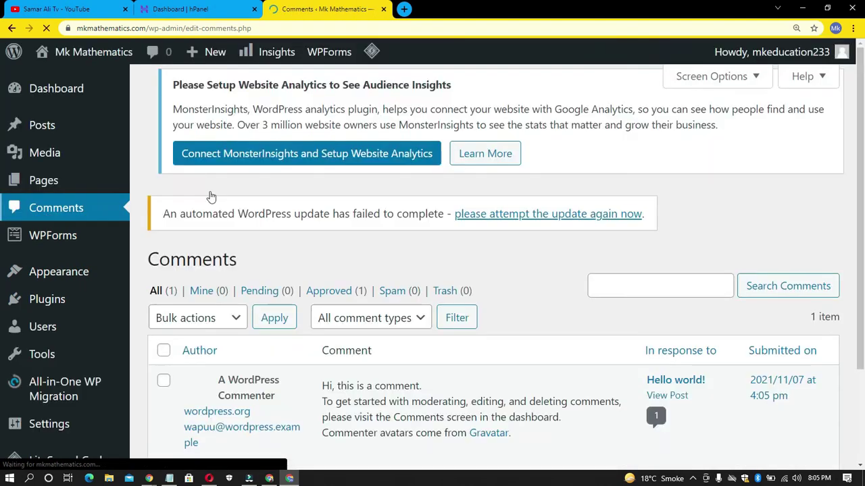
scroll(286, 206, down, 2)
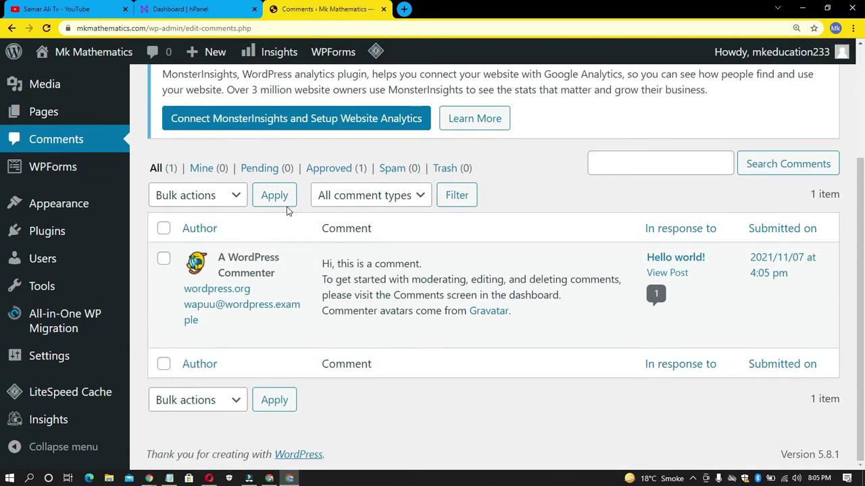
scroll(286, 208, up, 1)
click(155, 223)
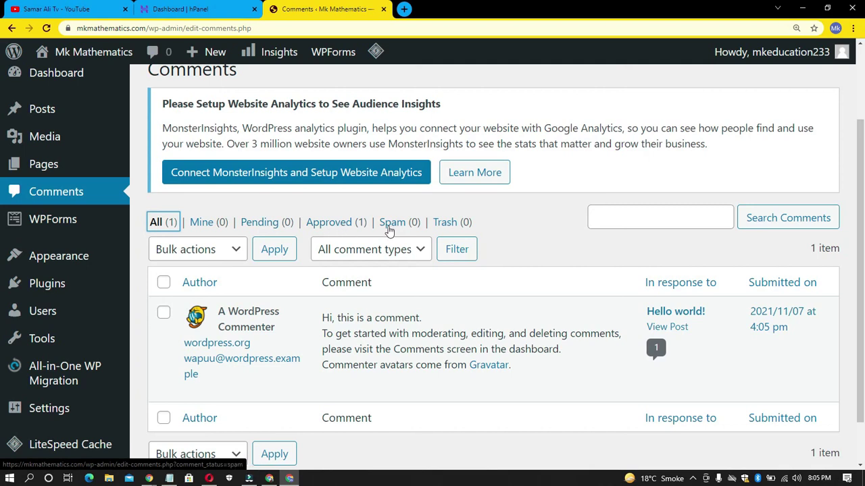
triple_click(488, 219)
click(423, 196)
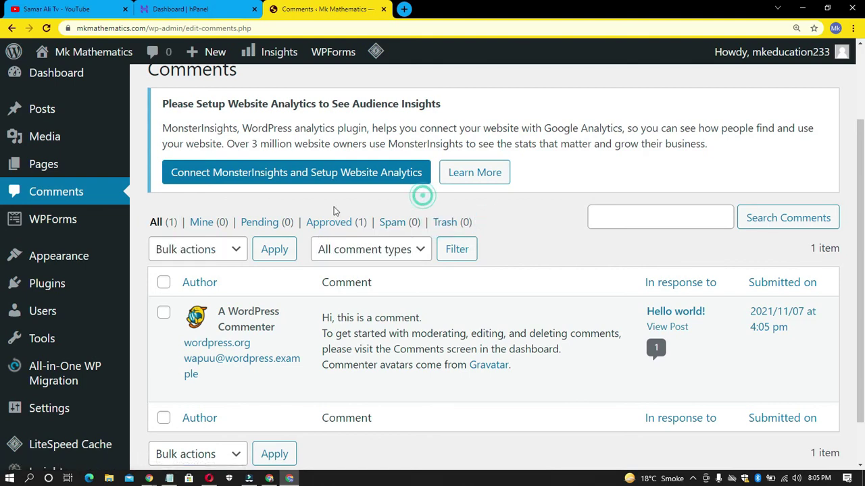
Step: Open the Appearance section's Themes page and look through the installed themes
scroll(71, 223, down, 1)
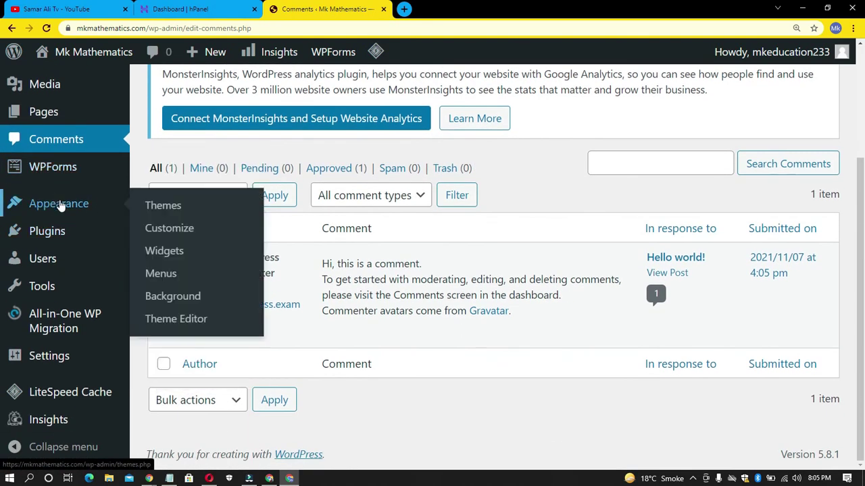
click(61, 207)
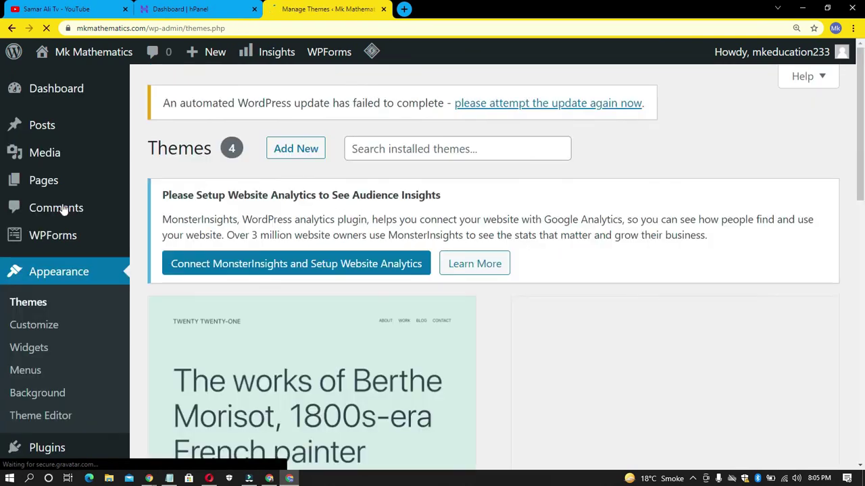
double_click(152, 150)
click(177, 149)
scroll(138, 172, down, 2)
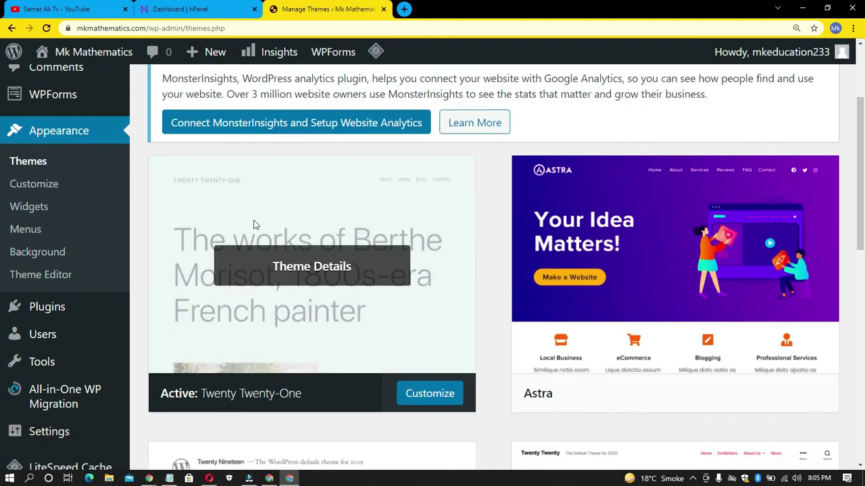
scroll(216, 209, down, 2)
scroll(394, 328, up, 1)
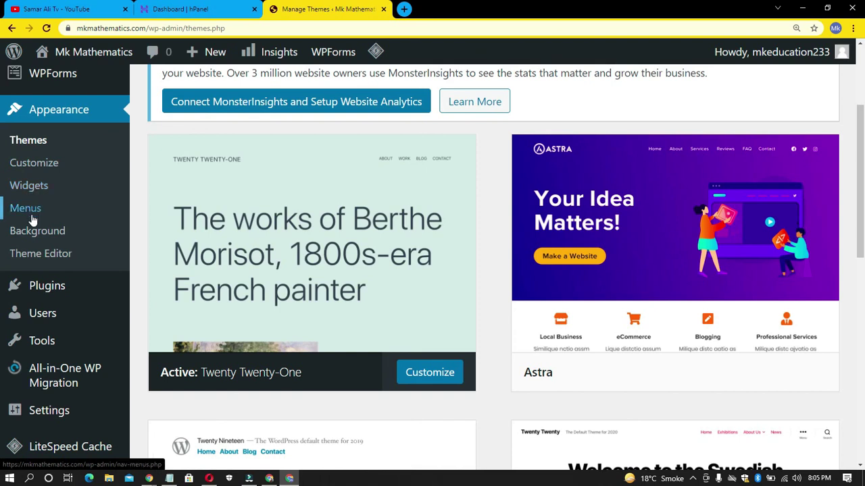
Step: Open the Theme Editor, acknowledge the direct-editing warning, and look over the Twenty Twenty-One style.css file
click(61, 255)
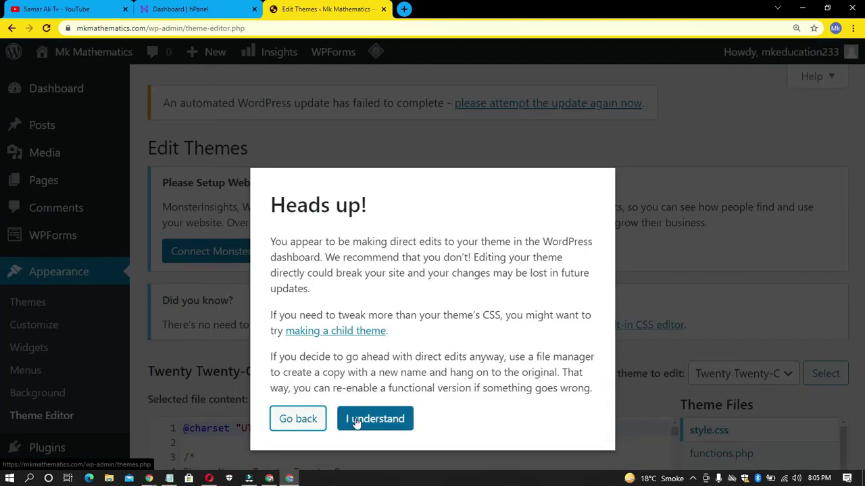
click(376, 420)
scroll(378, 419, down, 5)
scroll(331, 341, up, 5)
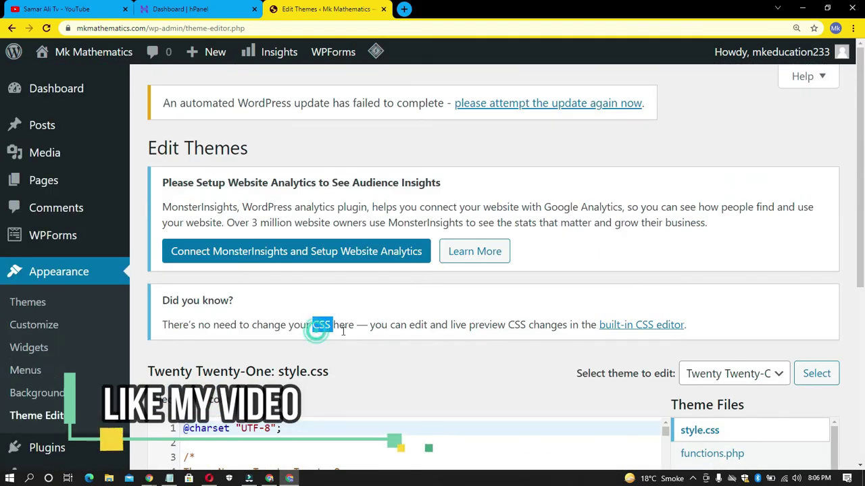
scroll(608, 362, down, 3)
scroll(406, 325, up, 4)
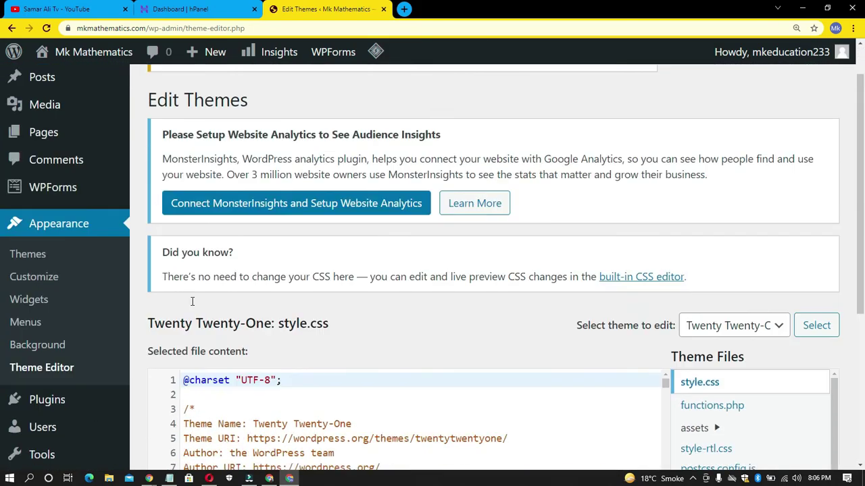
scroll(87, 293, down, 3)
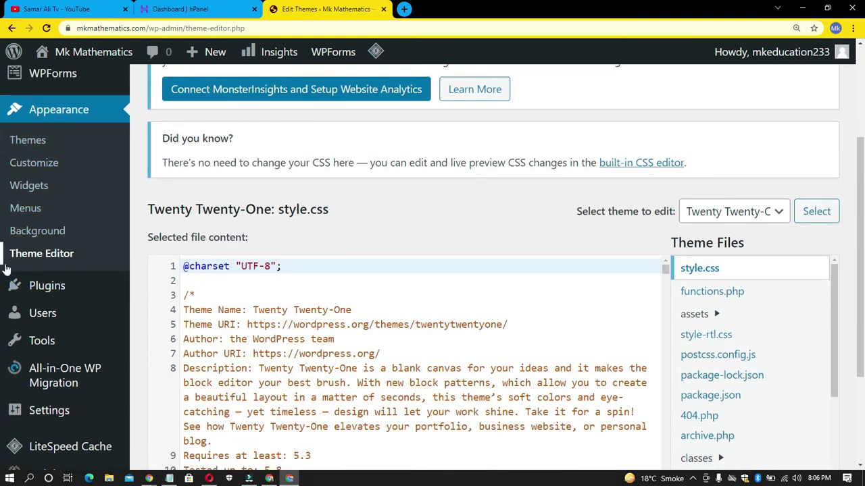
double_click(218, 210)
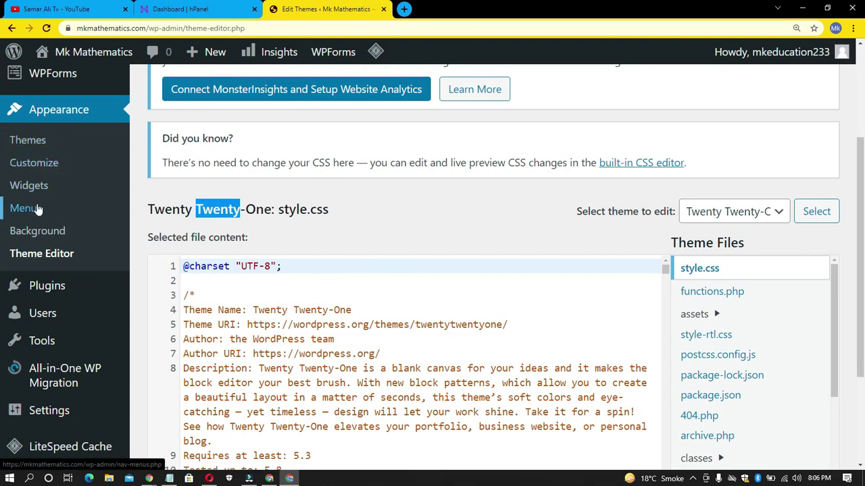
click(169, 196)
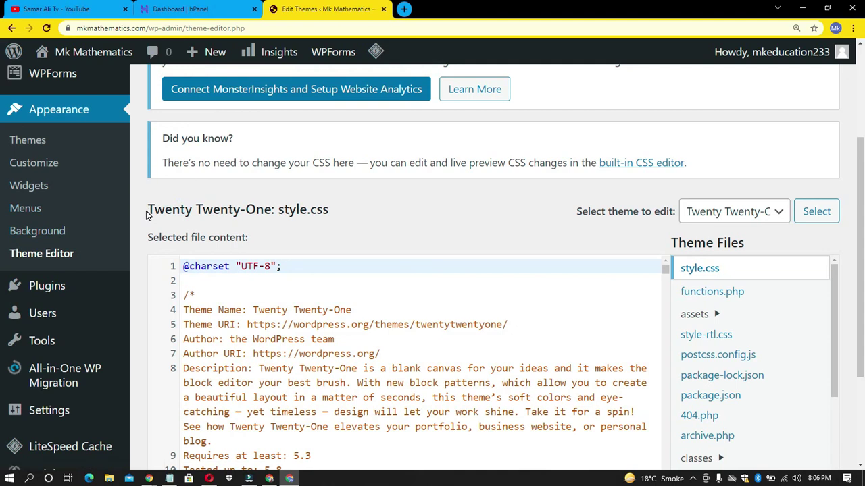
scroll(146, 212, down, 3)
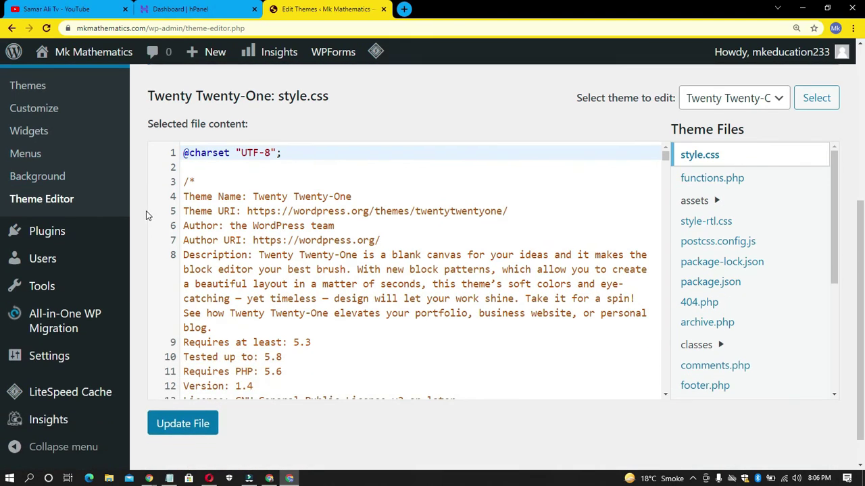
mouse_move(79, 237)
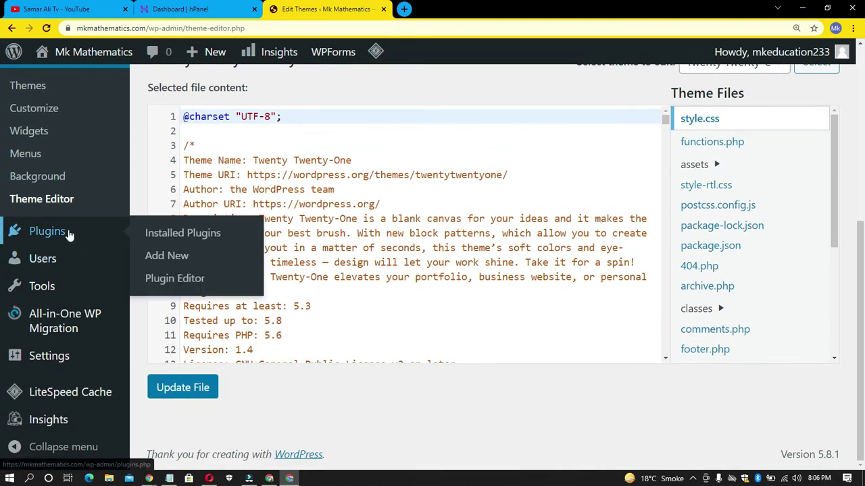
Step: Switch to the YouTube channel page and show the channel's playlists
click(75, 9)
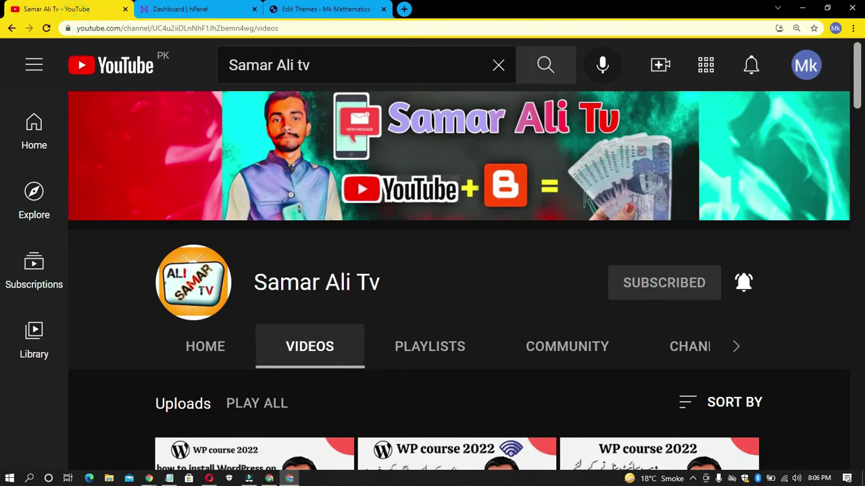
double_click(277, 282)
click(319, 282)
scroll(320, 315, down, 1)
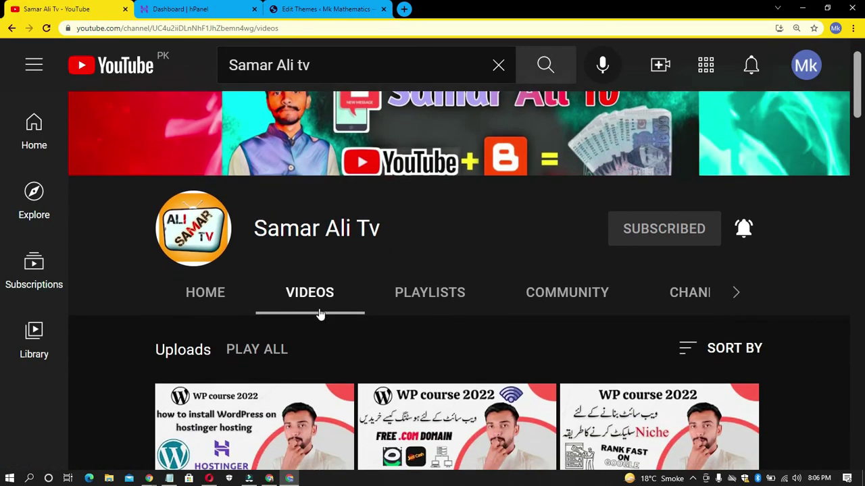
click(416, 275)
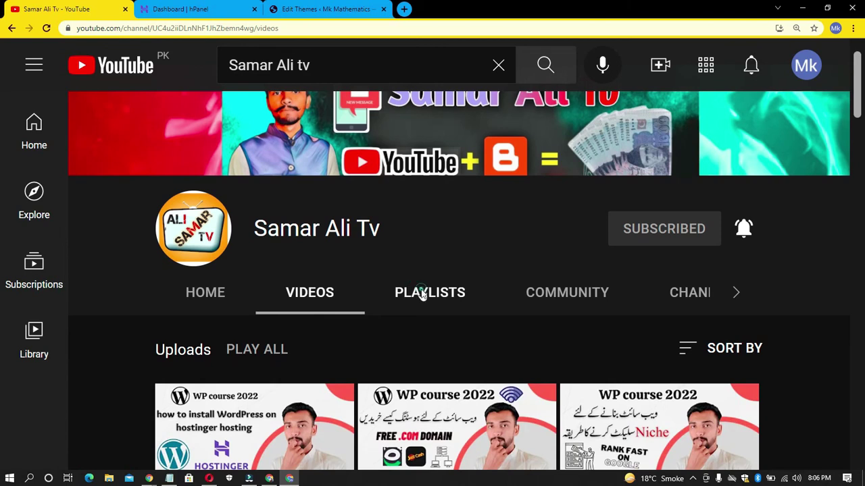
Step: Find the playlist "WordPress Full course For Beginners 2022 in Hindi/Urdu" and open its full video list
scroll(120, 274, down, 5)
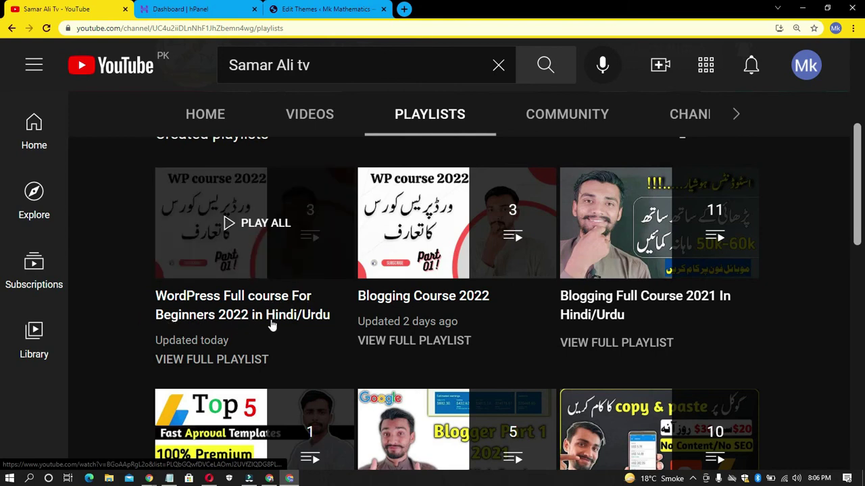
drag(127, 295, 344, 318)
click(96, 294)
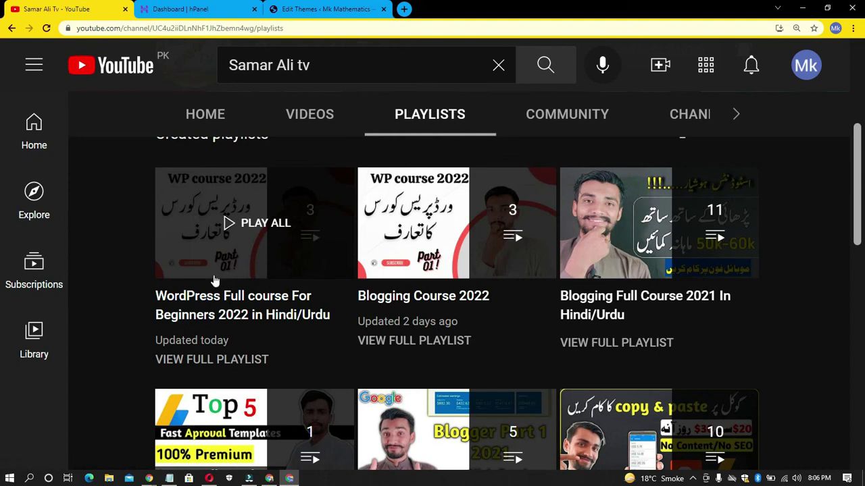
click(209, 362)
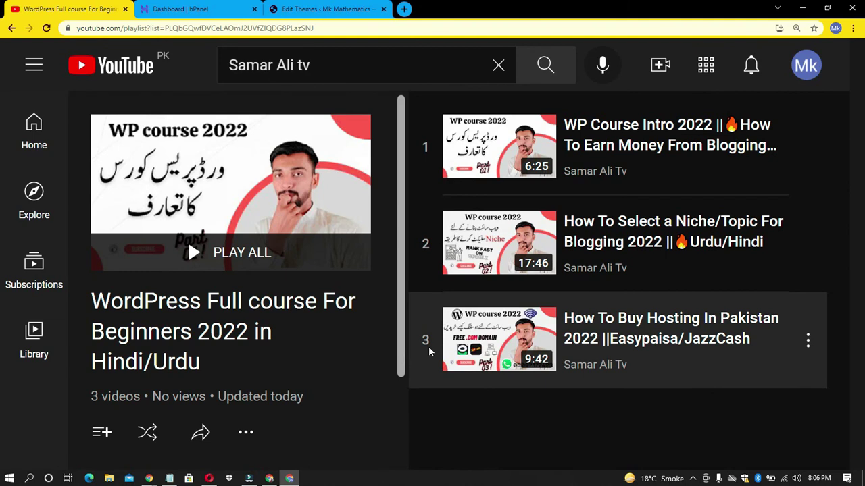
Step: Return to the WordPress dashboard, open the installed plugins, and review the whole list with its activation and auto-update options
click(325, 9)
mouse_move(60, 232)
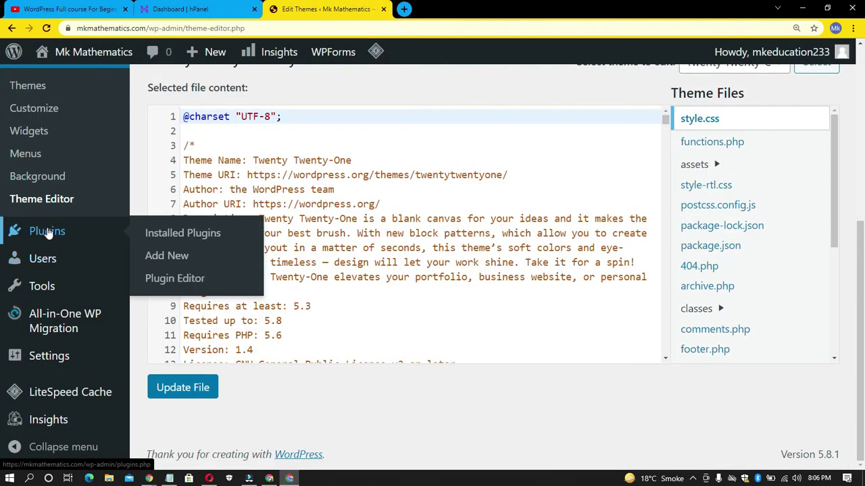
click(63, 233)
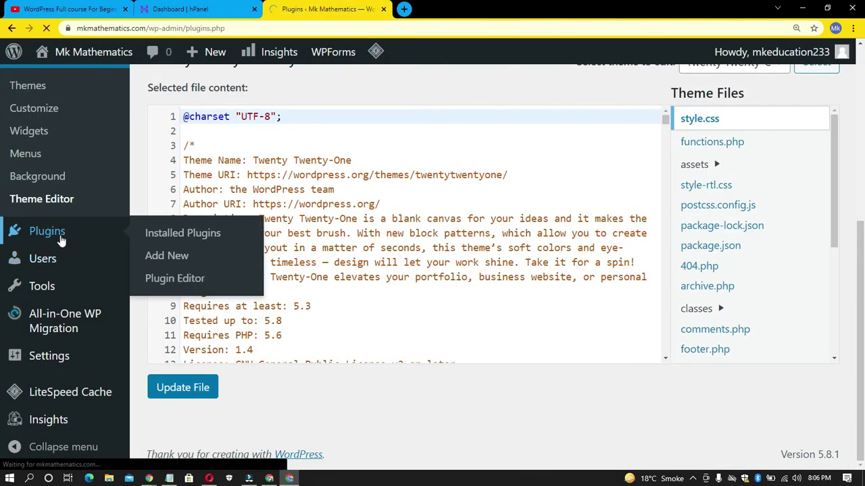
scroll(328, 266, down, 9)
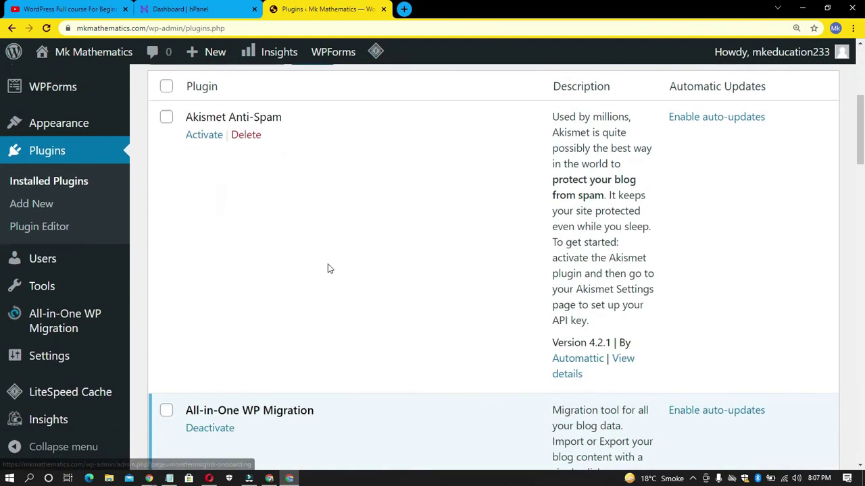
scroll(328, 268, down, 12)
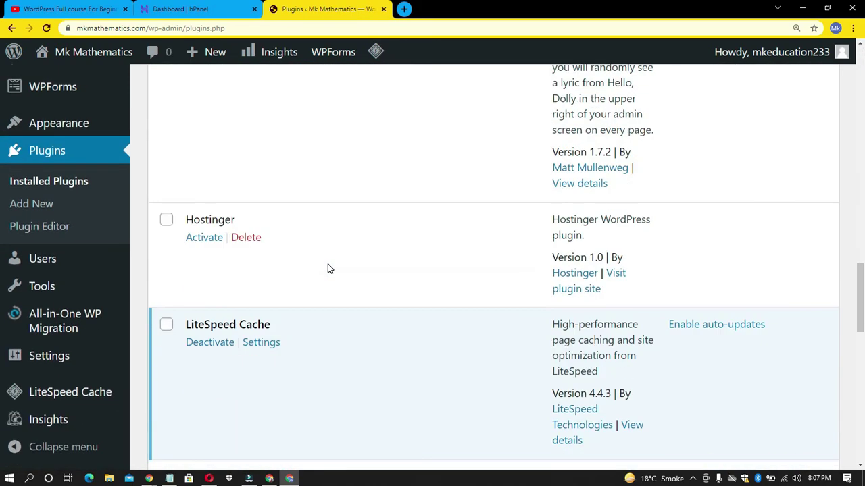
scroll(329, 268, down, 6)
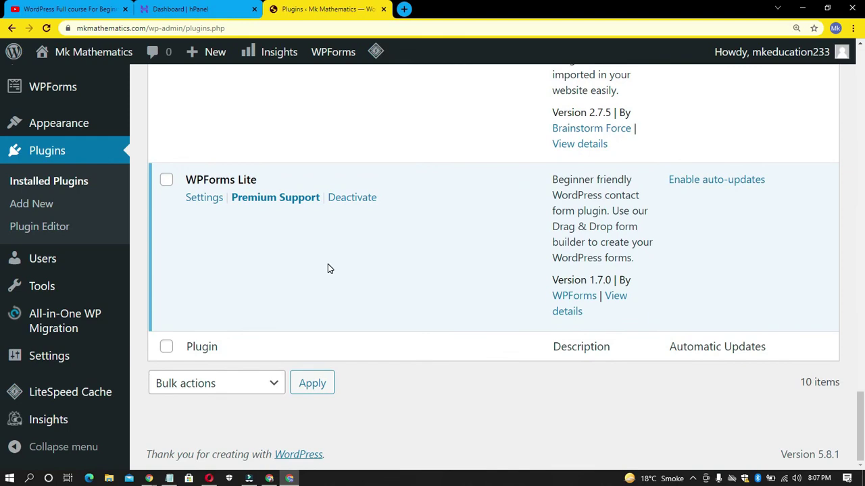
scroll(328, 269, up, 8)
scroll(328, 269, up, 18)
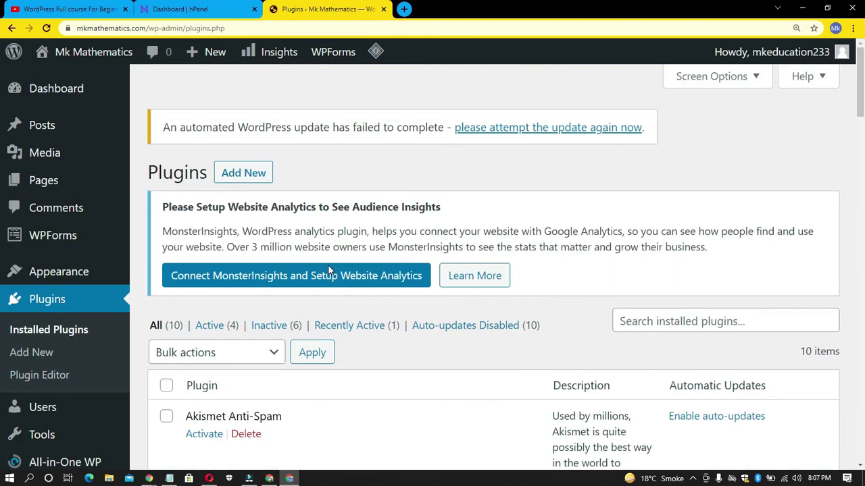
triple_click(300, 170)
click(336, 174)
triple_click(299, 209)
click(304, 202)
Step: Open the list of all site users and review the account entries and their roles
scroll(311, 216, down, 5)
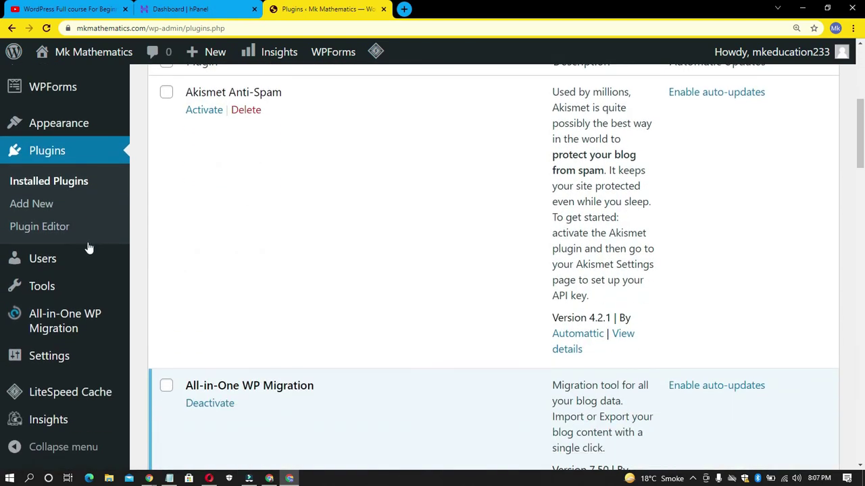
click(70, 262)
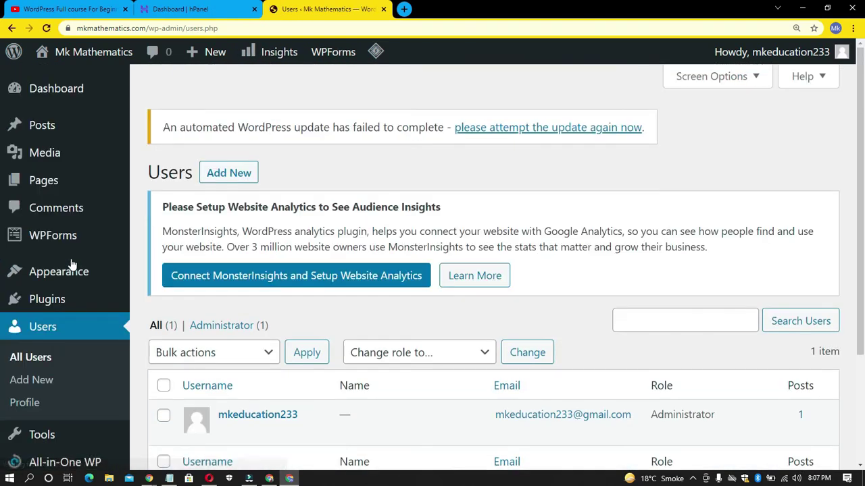
double_click(179, 174)
click(315, 179)
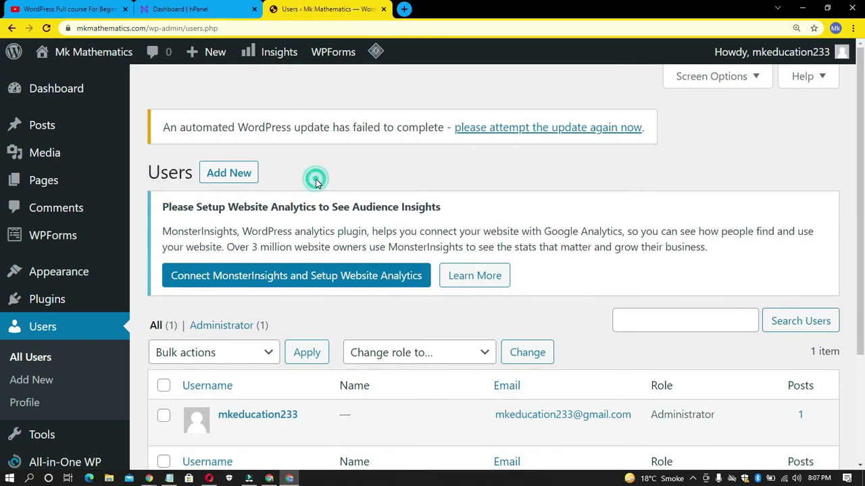
scroll(317, 183, down, 3)
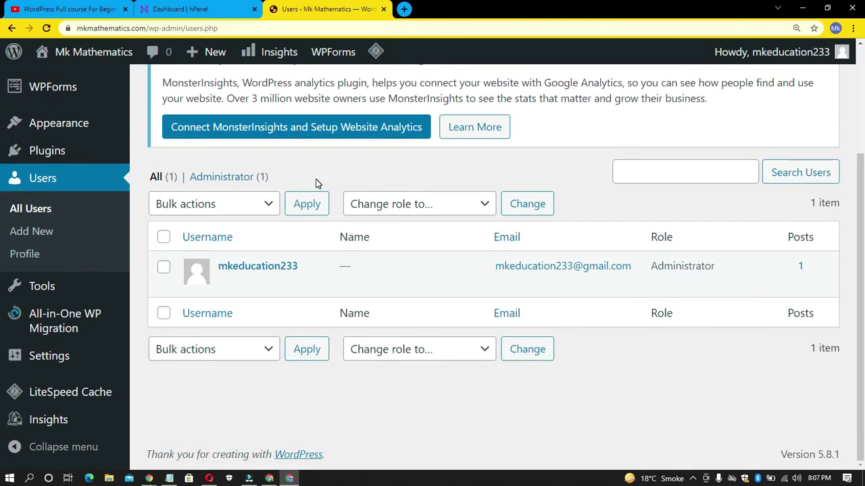
Step: Examine the Users page, including the account's row actions and the bulk action and role-change options
mouse_move(330, 279)
scroll(336, 179, up, 3)
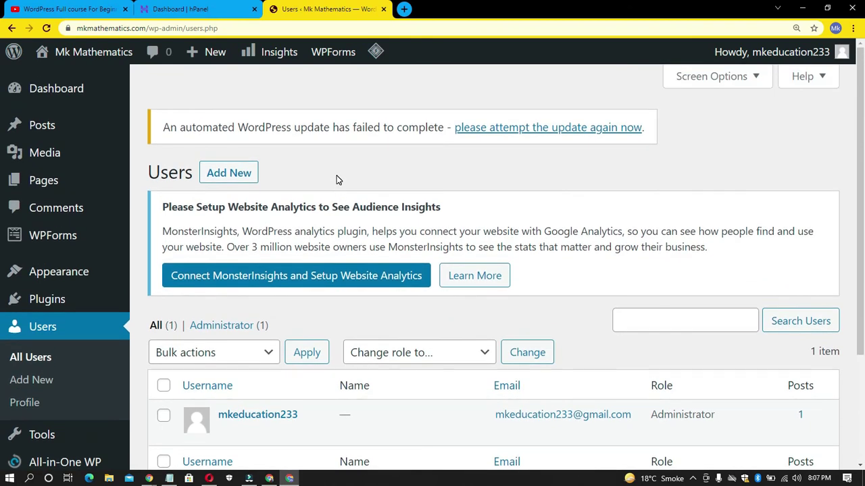
scroll(338, 180, down, 3)
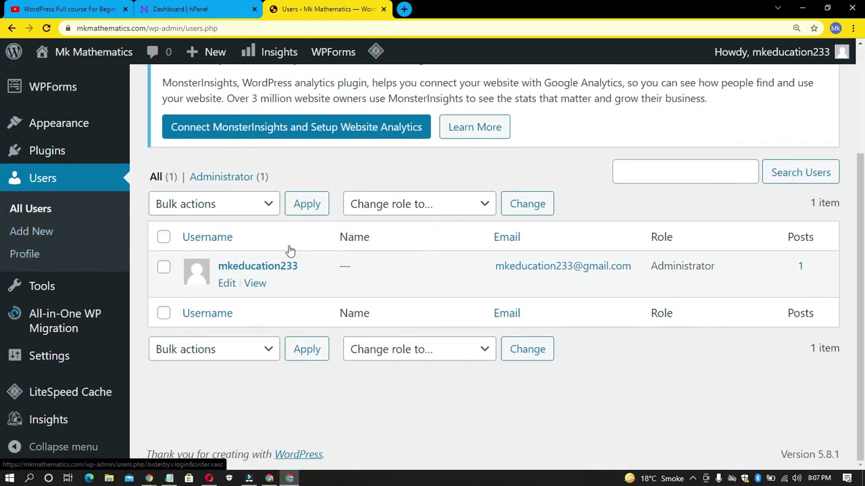
mouse_move(231, 300)
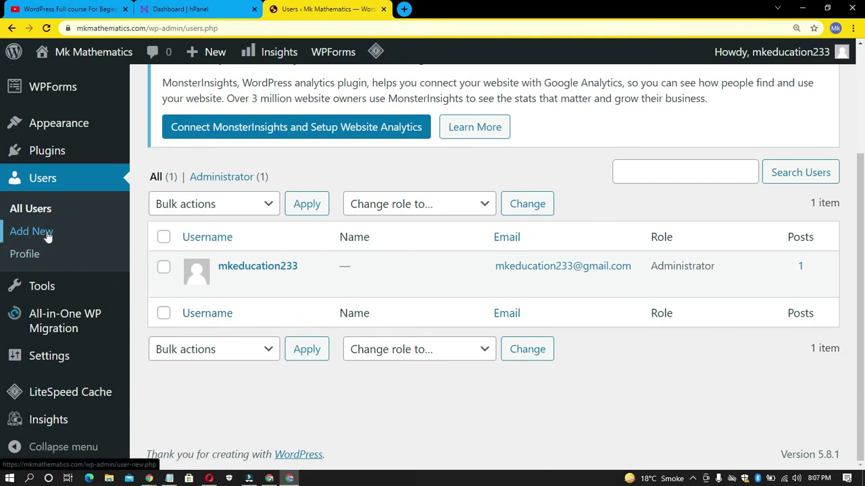
click(268, 397)
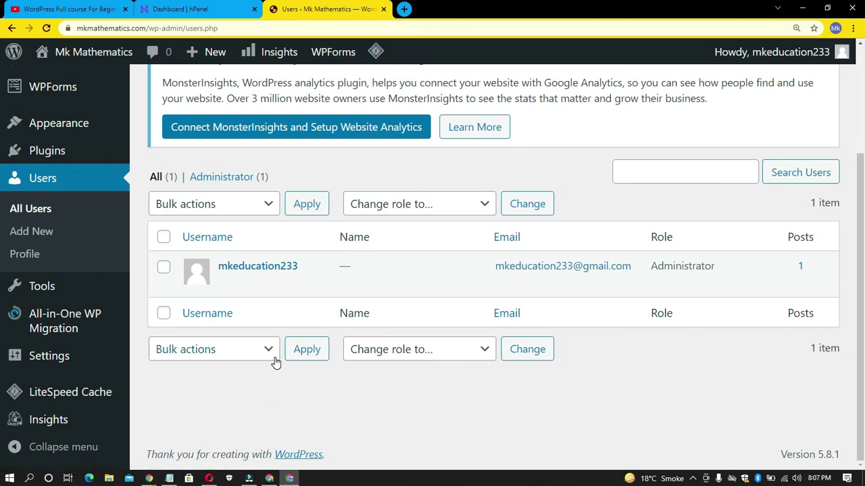
Step: Open the available tools and review the Categories and Tags Converter and the import, export, Site Health and personal data options
click(95, 293)
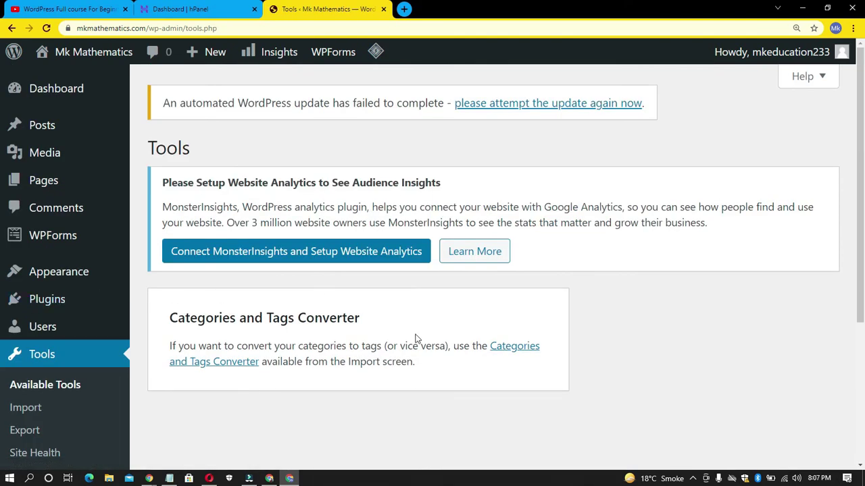
scroll(450, 352, down, 2)
scroll(450, 352, up, 2)
scroll(330, 362, down, 2)
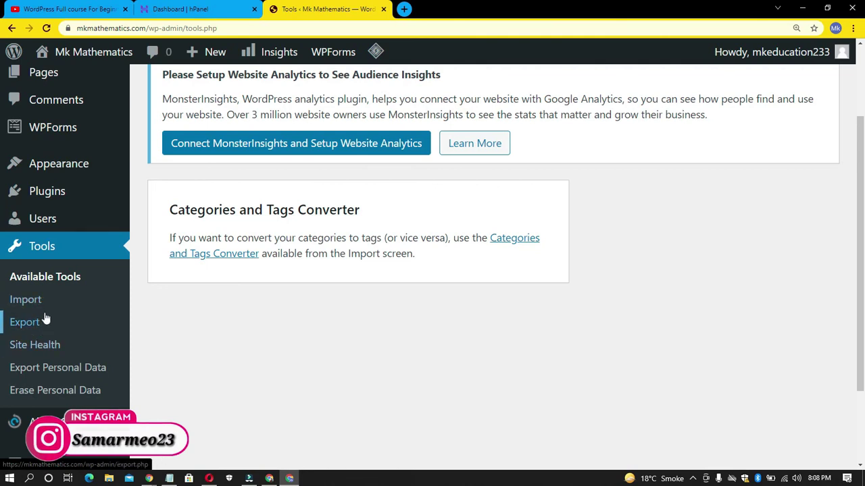
click(241, 329)
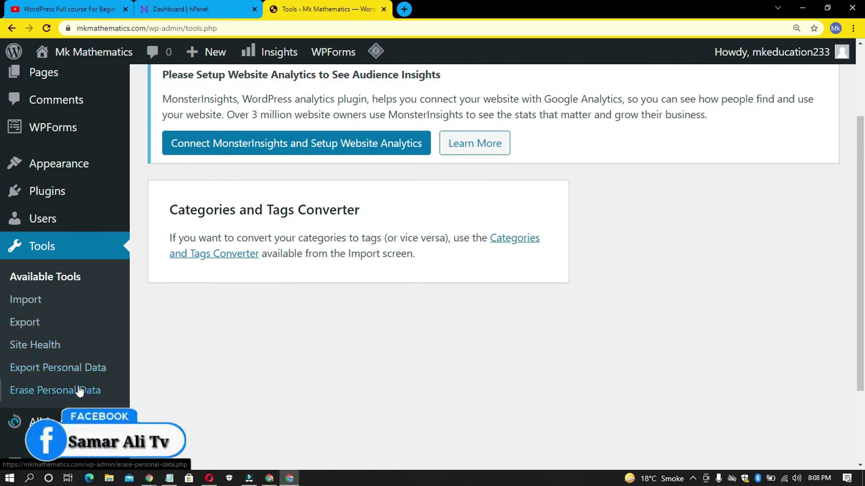
Step: Look over the remaining admin sections, including All-in-One WP Migration, the Settings subpages and LiteSpeed Cache
scroll(150, 399, down, 2)
mouse_move(40, 317)
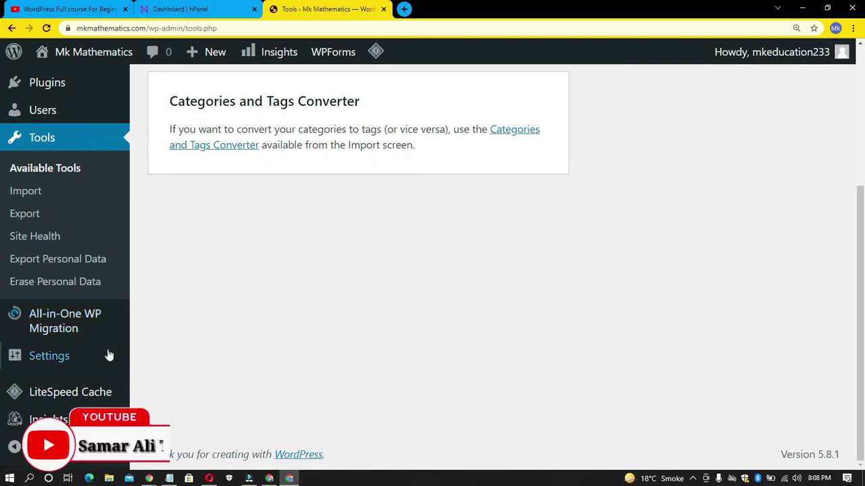
mouse_move(63, 361)
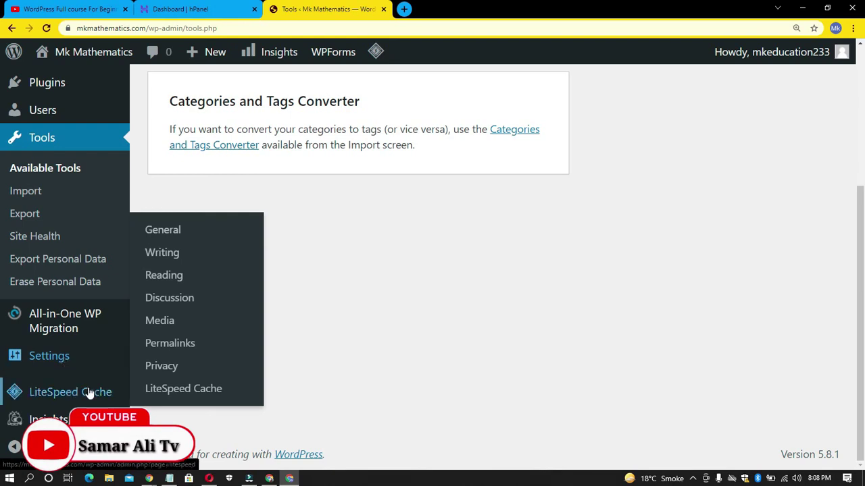
mouse_move(90, 399)
scroll(66, 409, up, 3)
scroll(65, 409, up, 1)
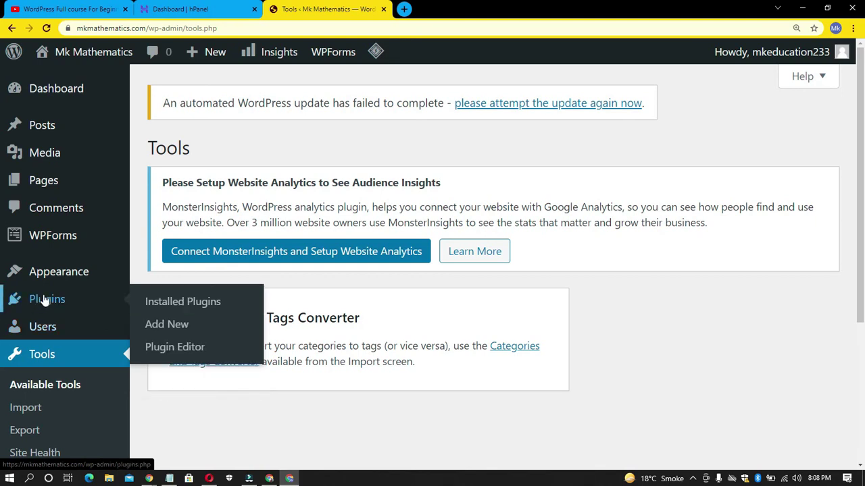
Step: Open the page for adding new plugins and browse the featured plugins down to the popular tags, highlighting the tag list
click(45, 301)
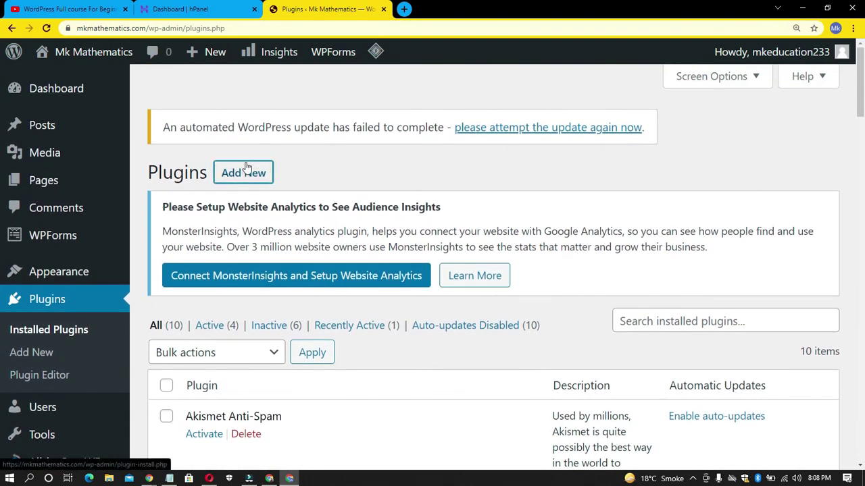
click(244, 172)
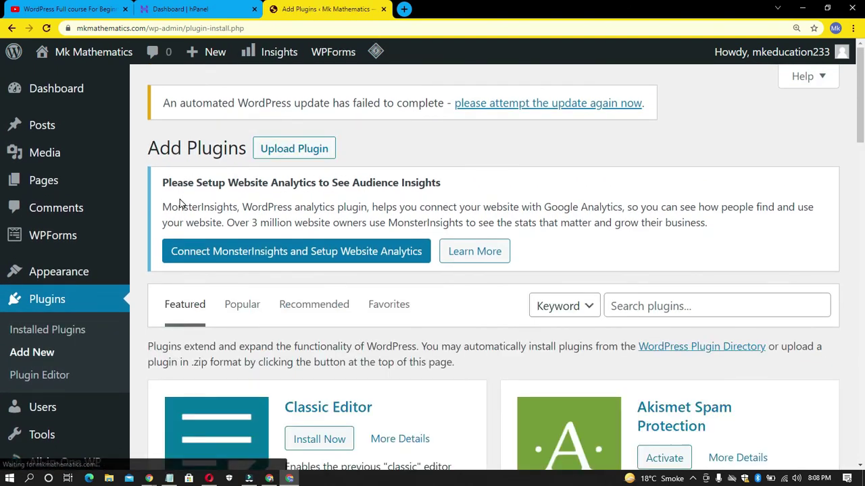
scroll(180, 204, down, 12)
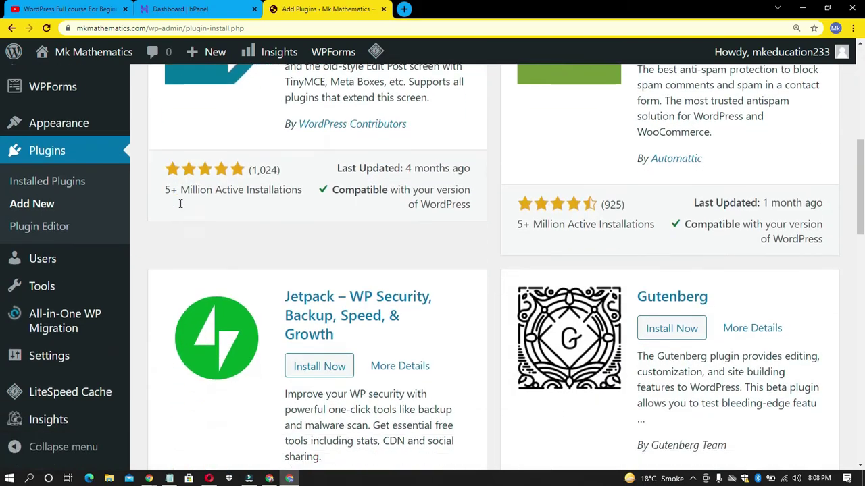
scroll(180, 204, down, 10)
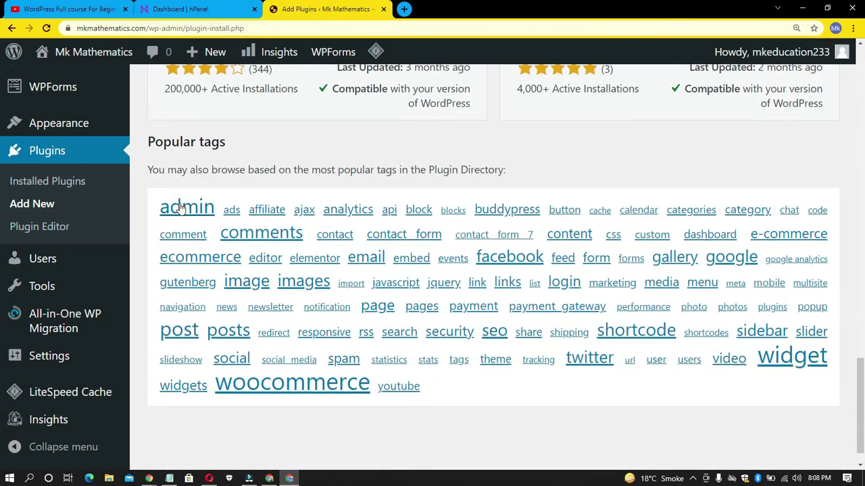
drag(146, 157, 479, 359)
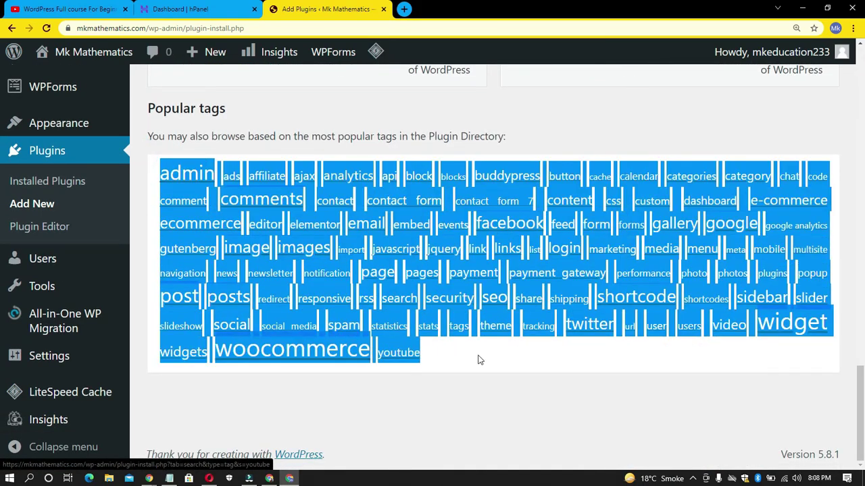
click(452, 381)
Step: Show the plugins with the popular tag "youtube" and browse through the results
click(405, 358)
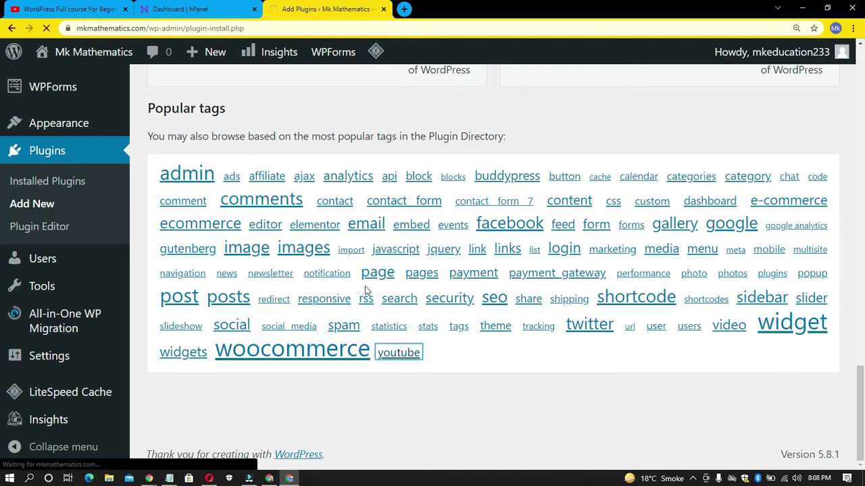
scroll(365, 291, up, 5)
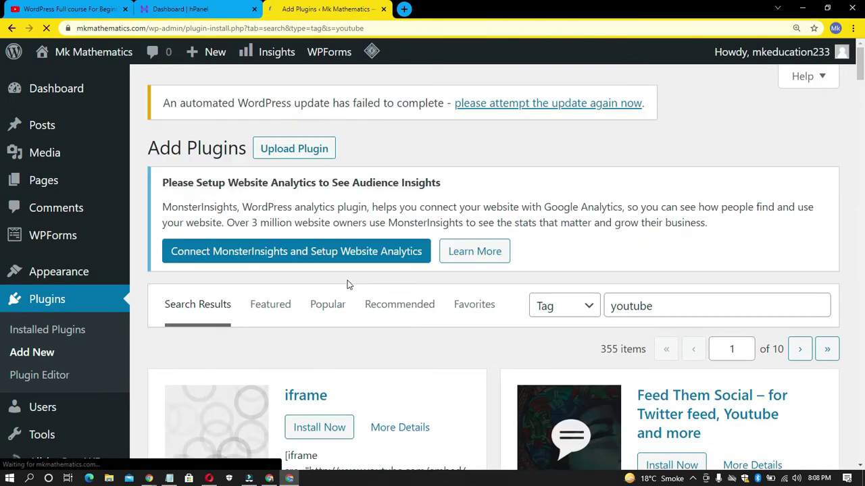
scroll(487, 294, down, 12)
scroll(487, 294, down, 20)
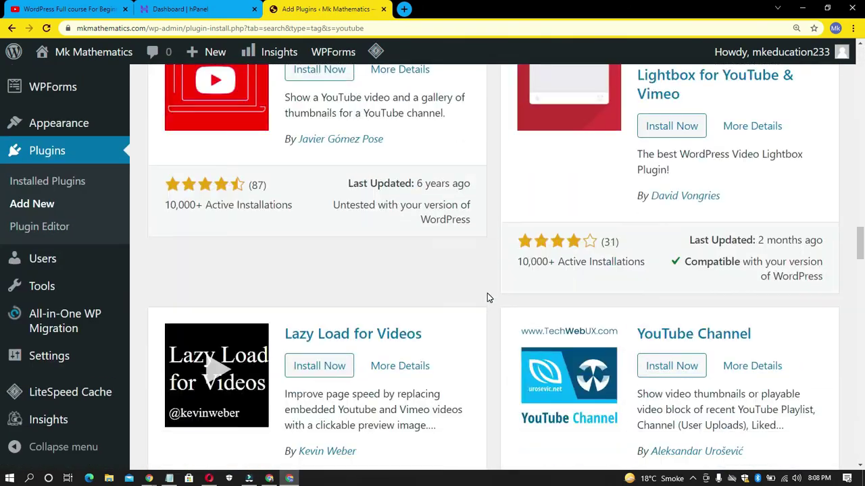
scroll(489, 298, down, 10)
scroll(489, 298, down, 15)
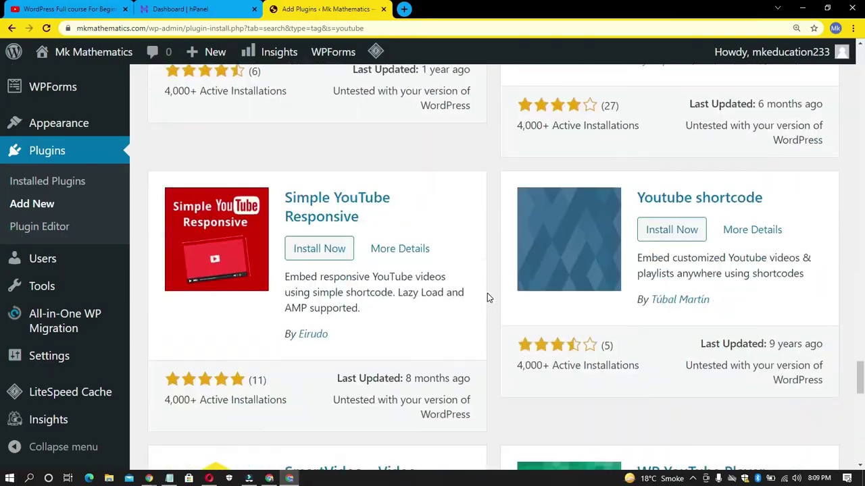
scroll(489, 298, up, 8)
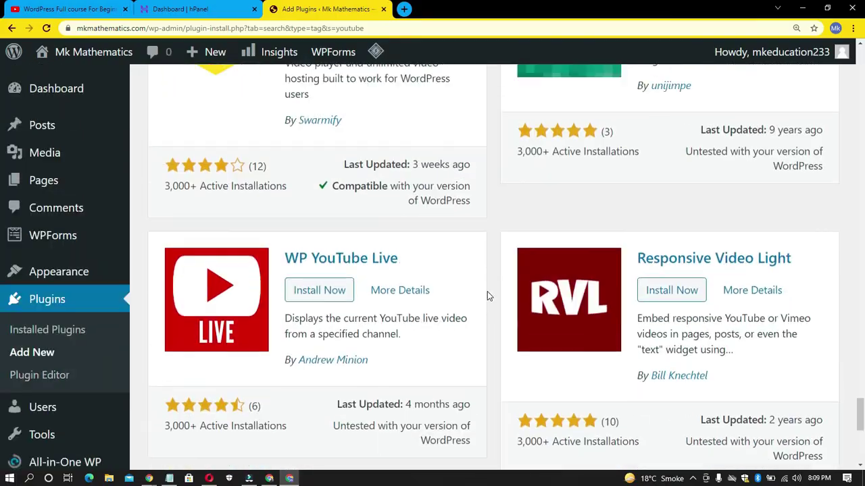